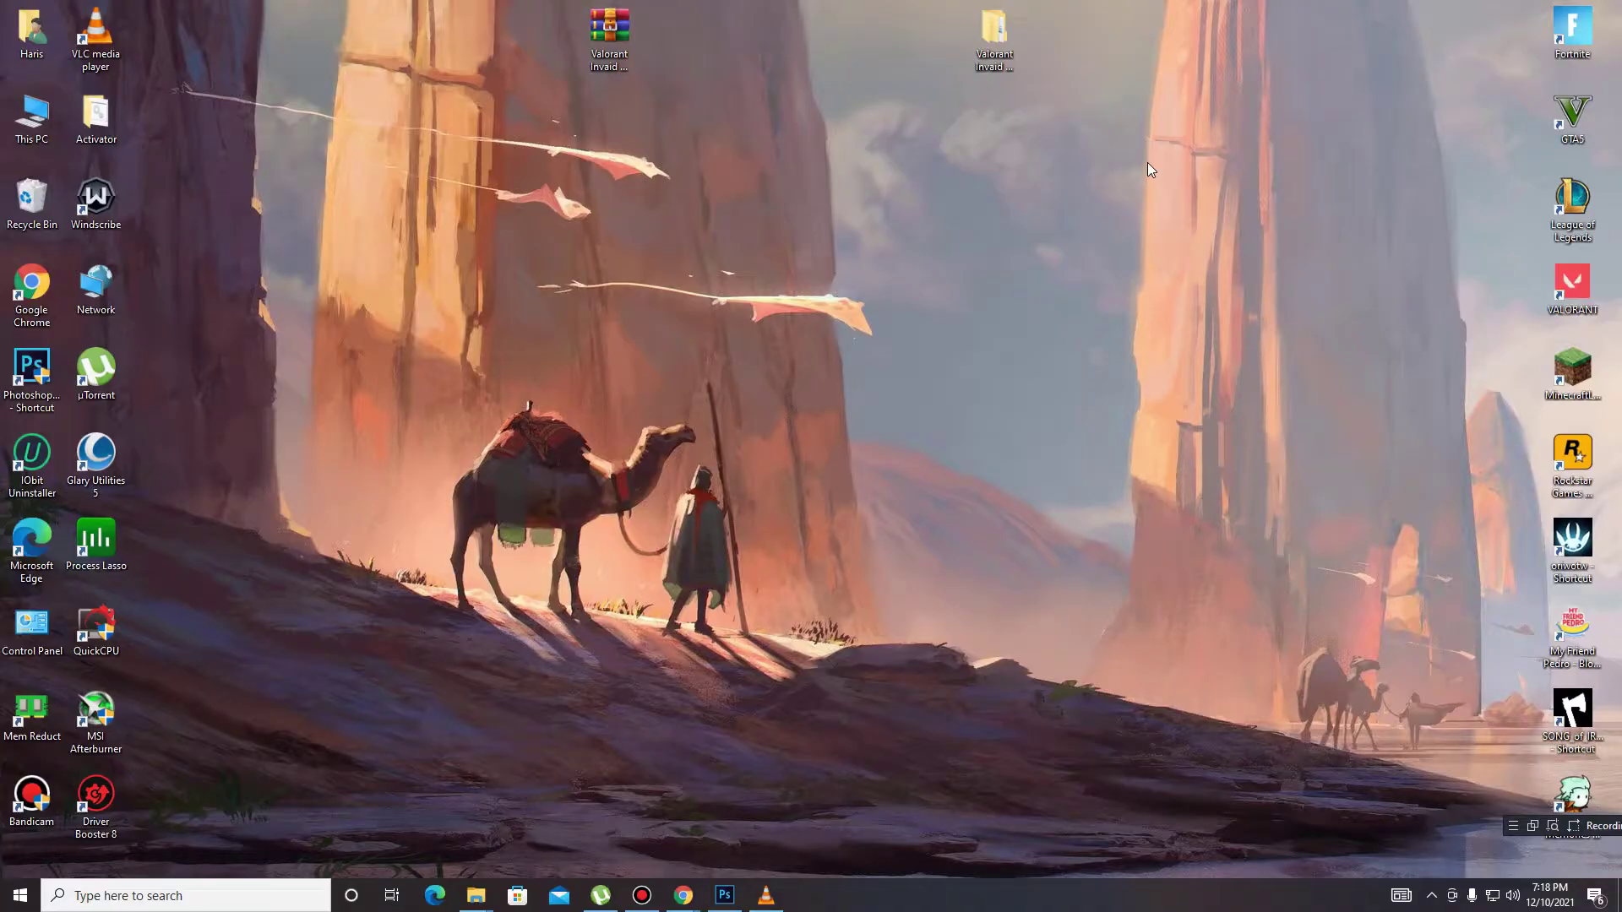
# Search Windows for 'ser' and open the Services app from the results.
pyautogui.click(186, 889)
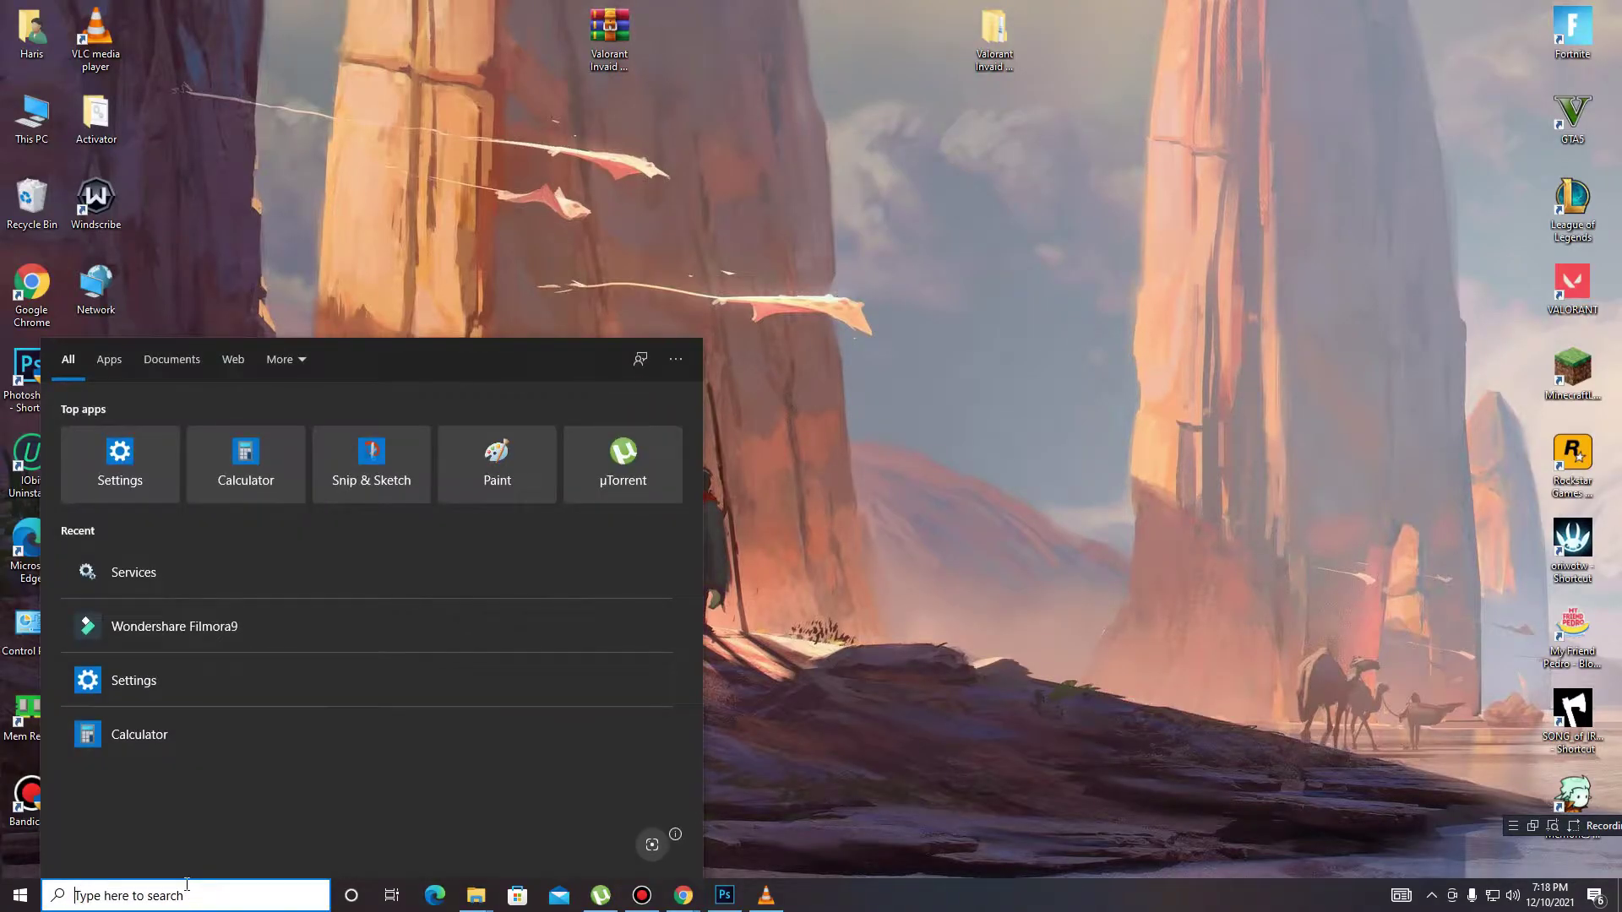
pyautogui.write('ser')
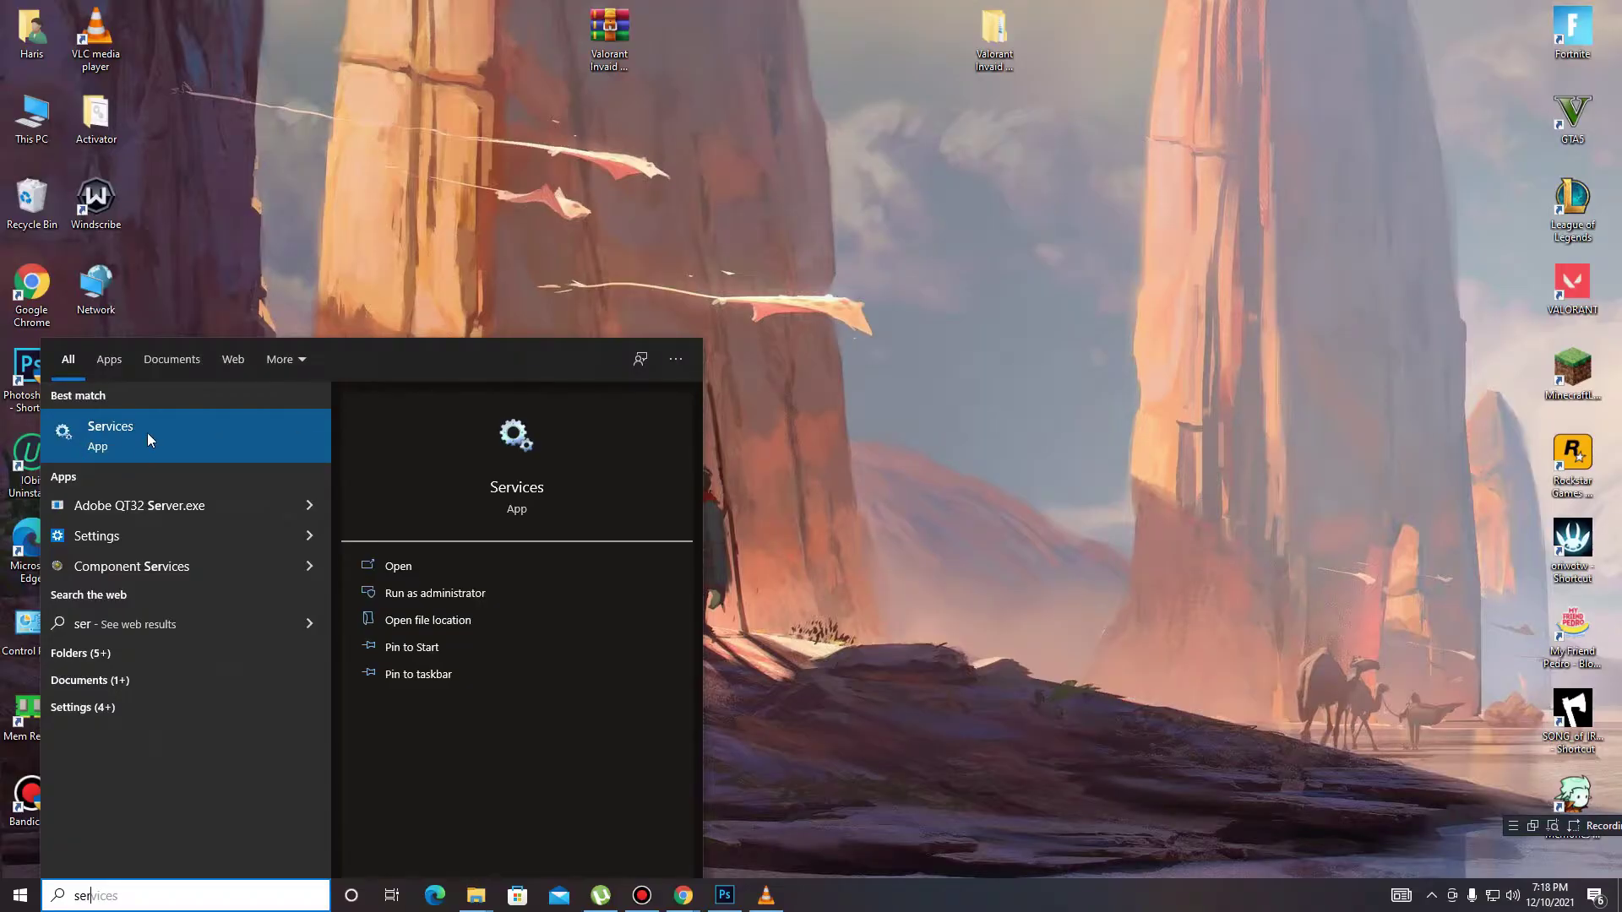
pyautogui.click(148, 438)
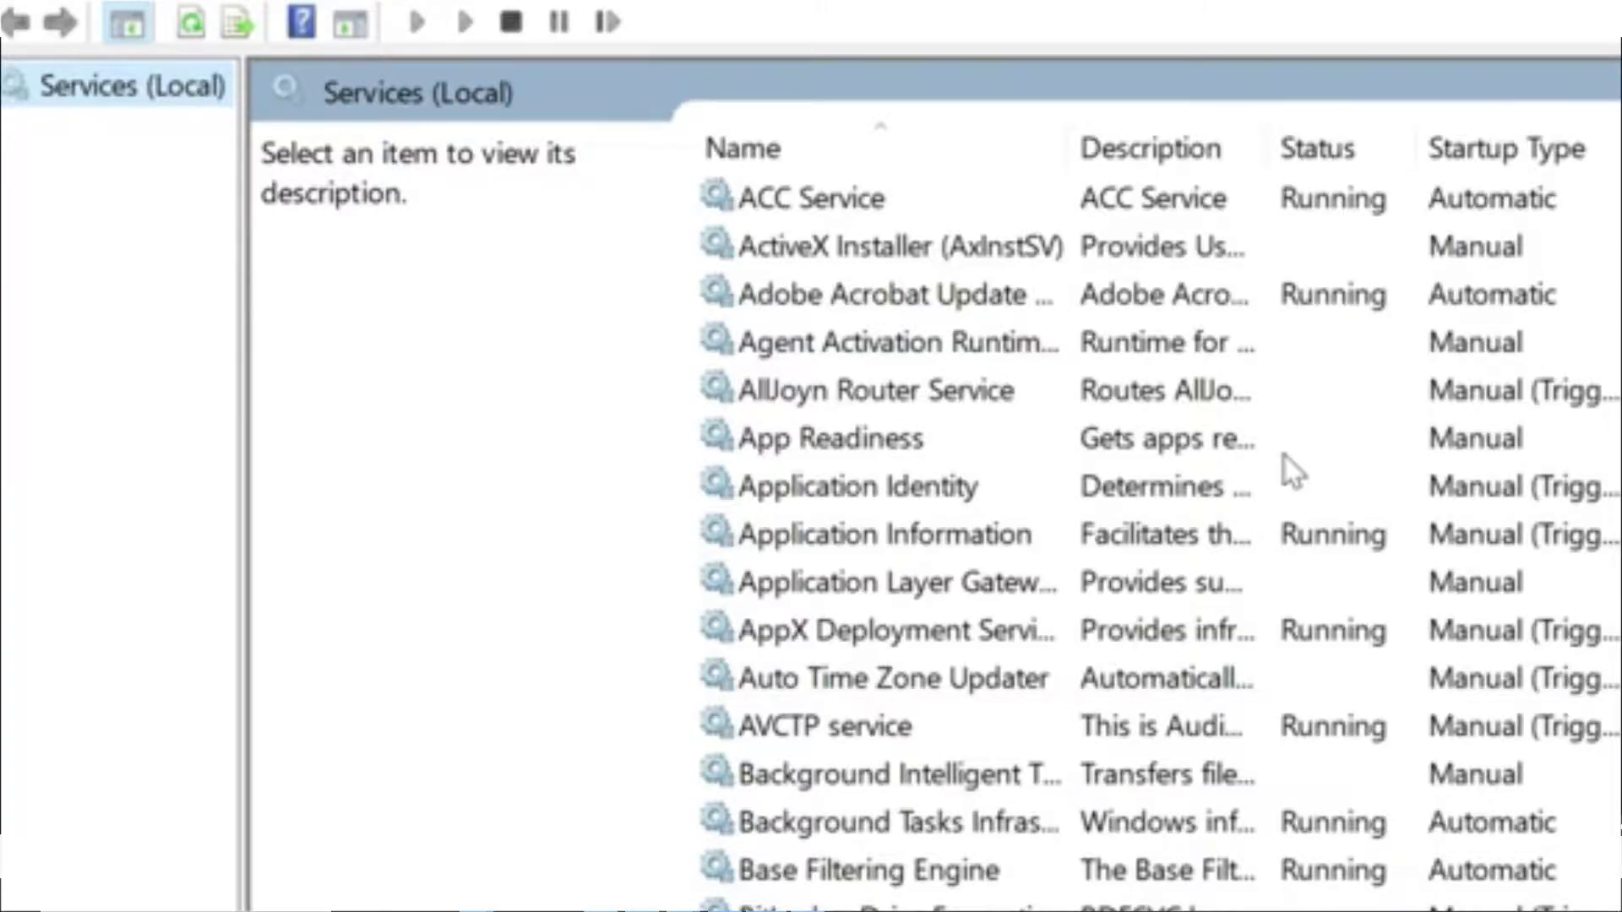
# Set the vgc service's startup type to Automatic, start it, and apply the change.
pyautogui.click(1284, 456)
pyautogui.press('v')
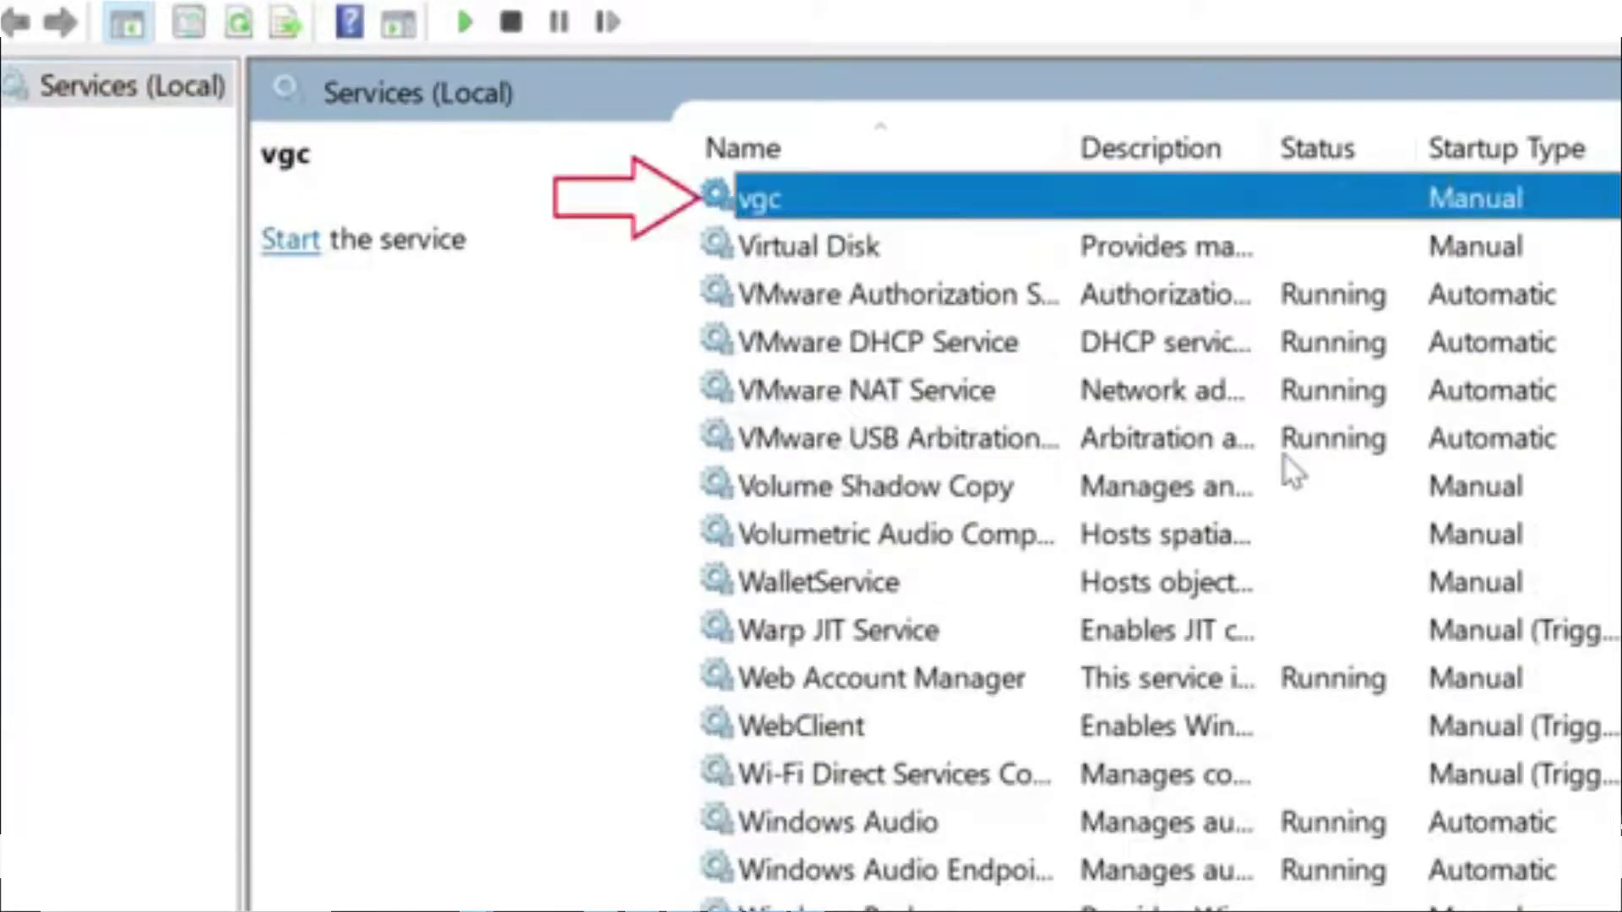
pyautogui.doubleClick(1492, 205)
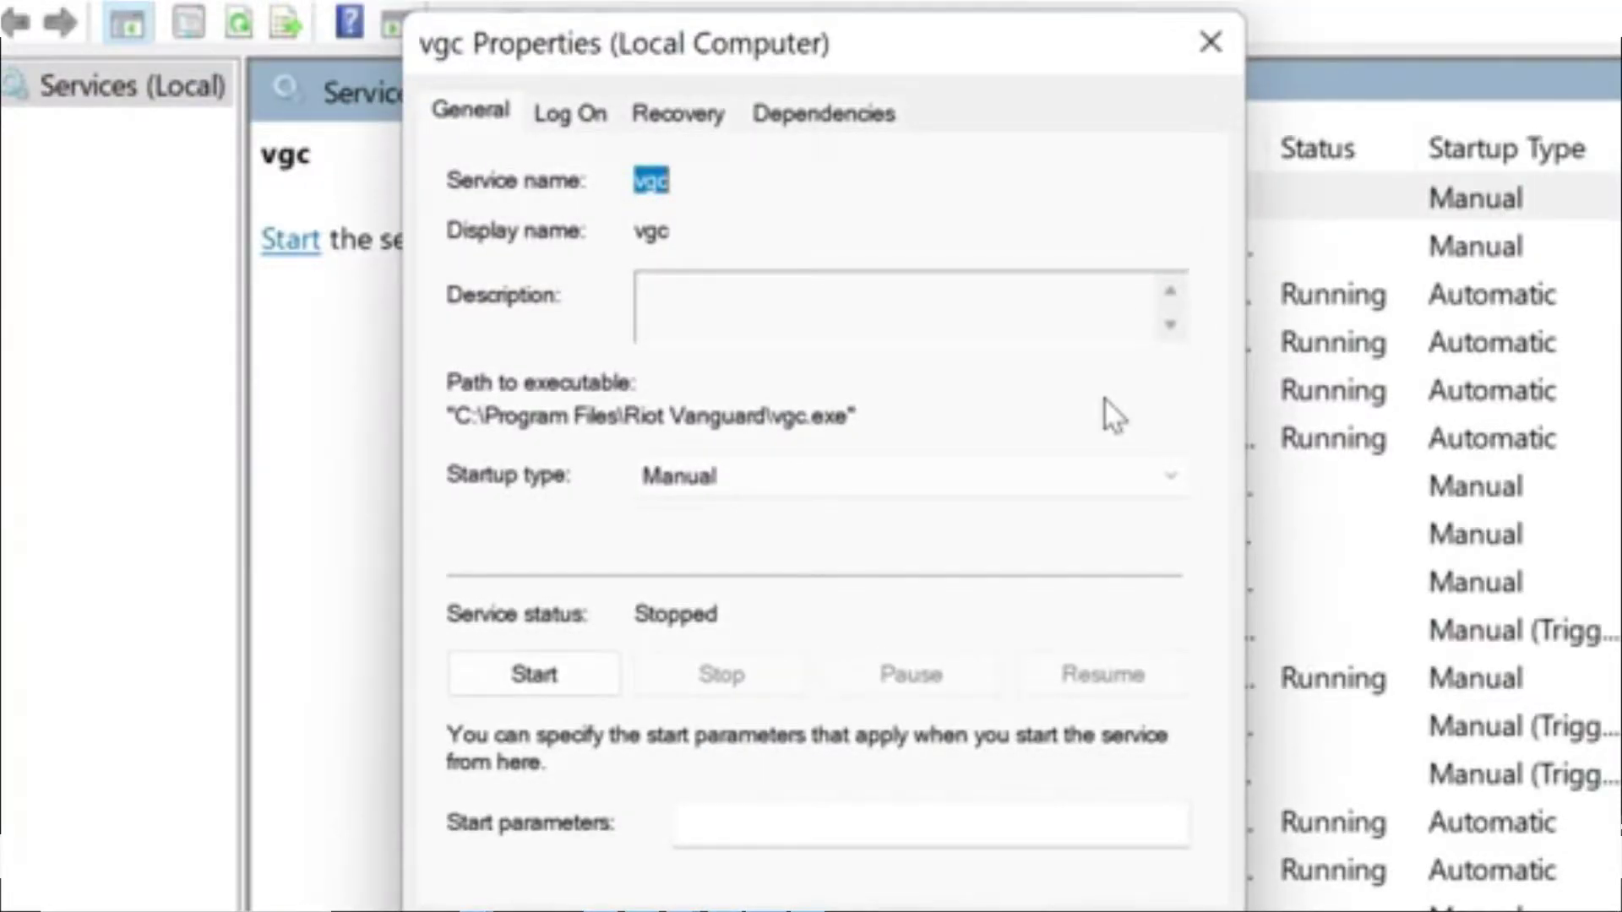
pyautogui.click(1144, 481)
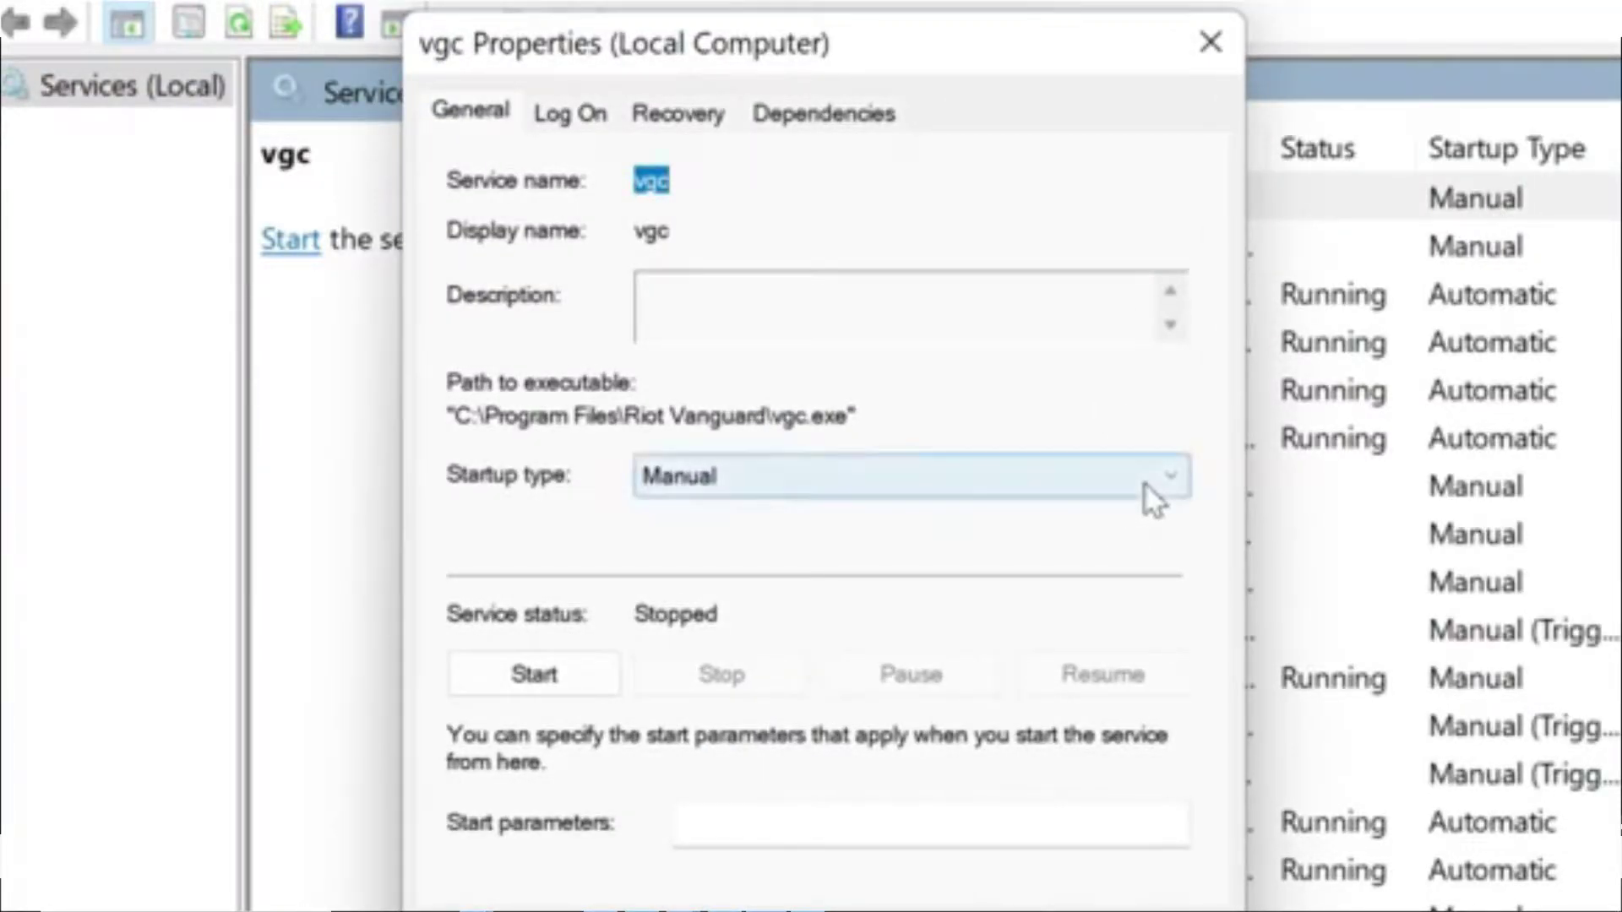
pyautogui.click(1115, 545)
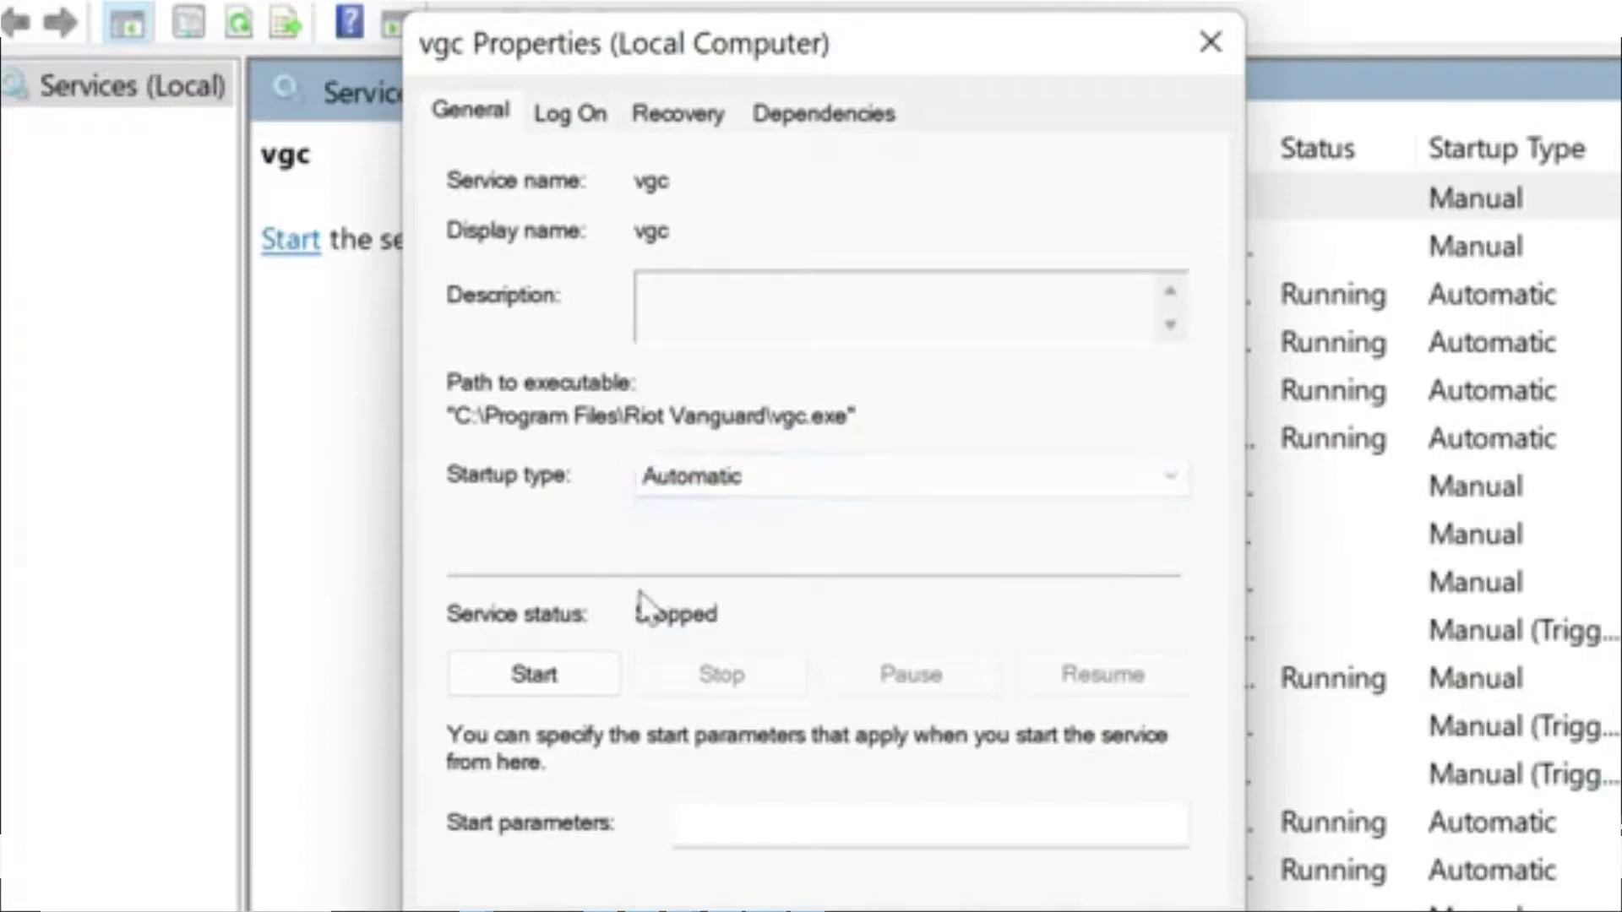
pyautogui.click(589, 680)
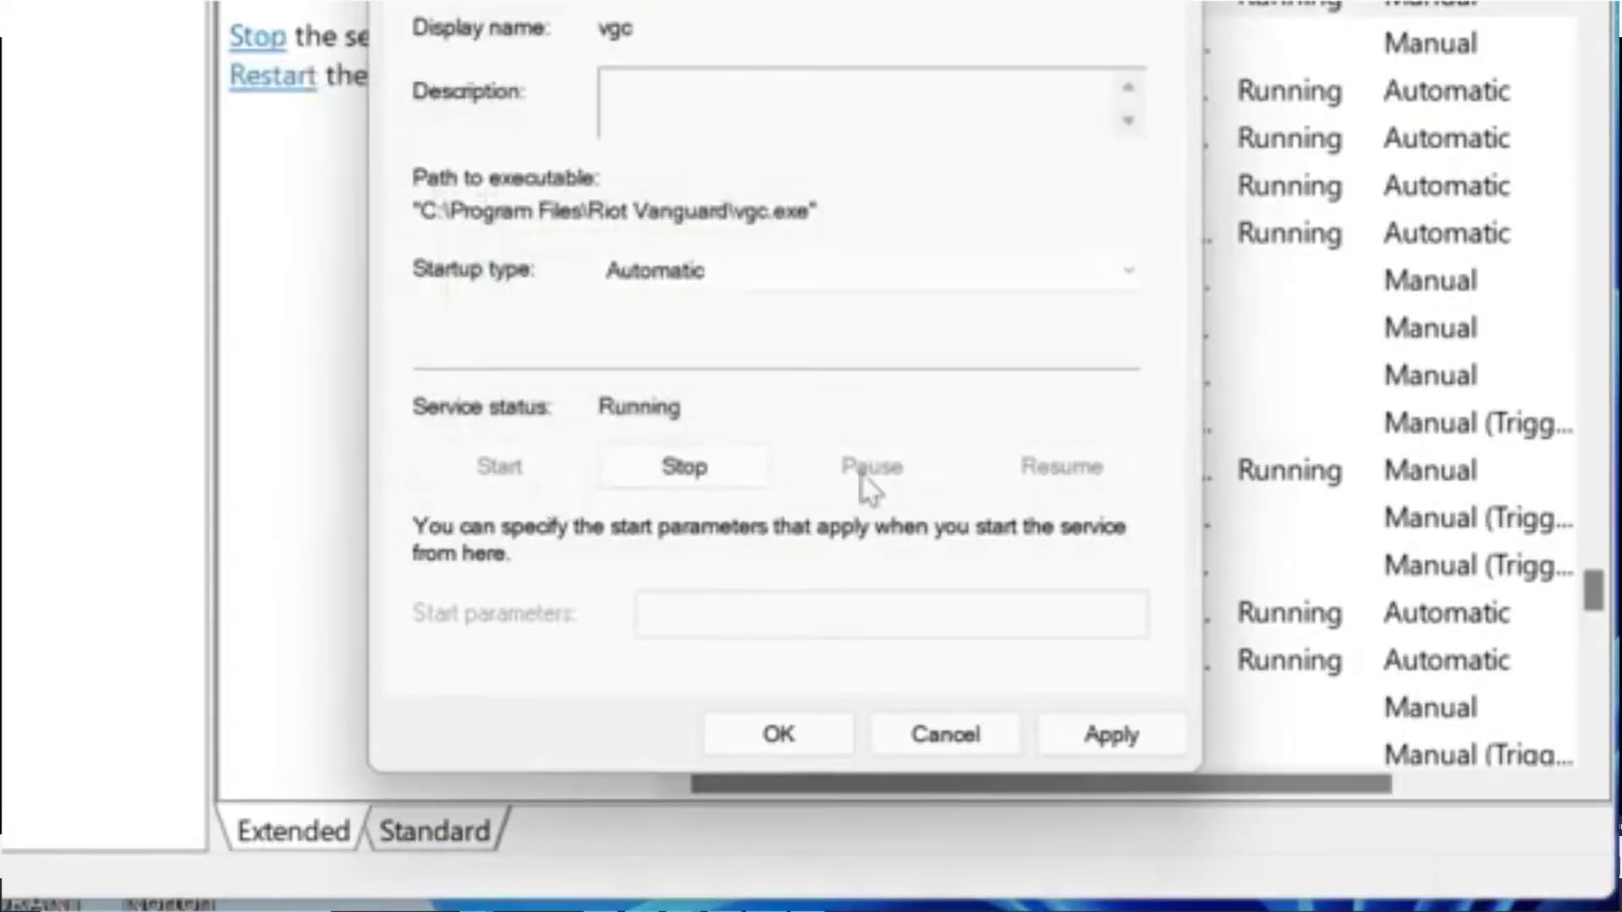
pyautogui.click(1130, 724)
pyautogui.click(797, 747)
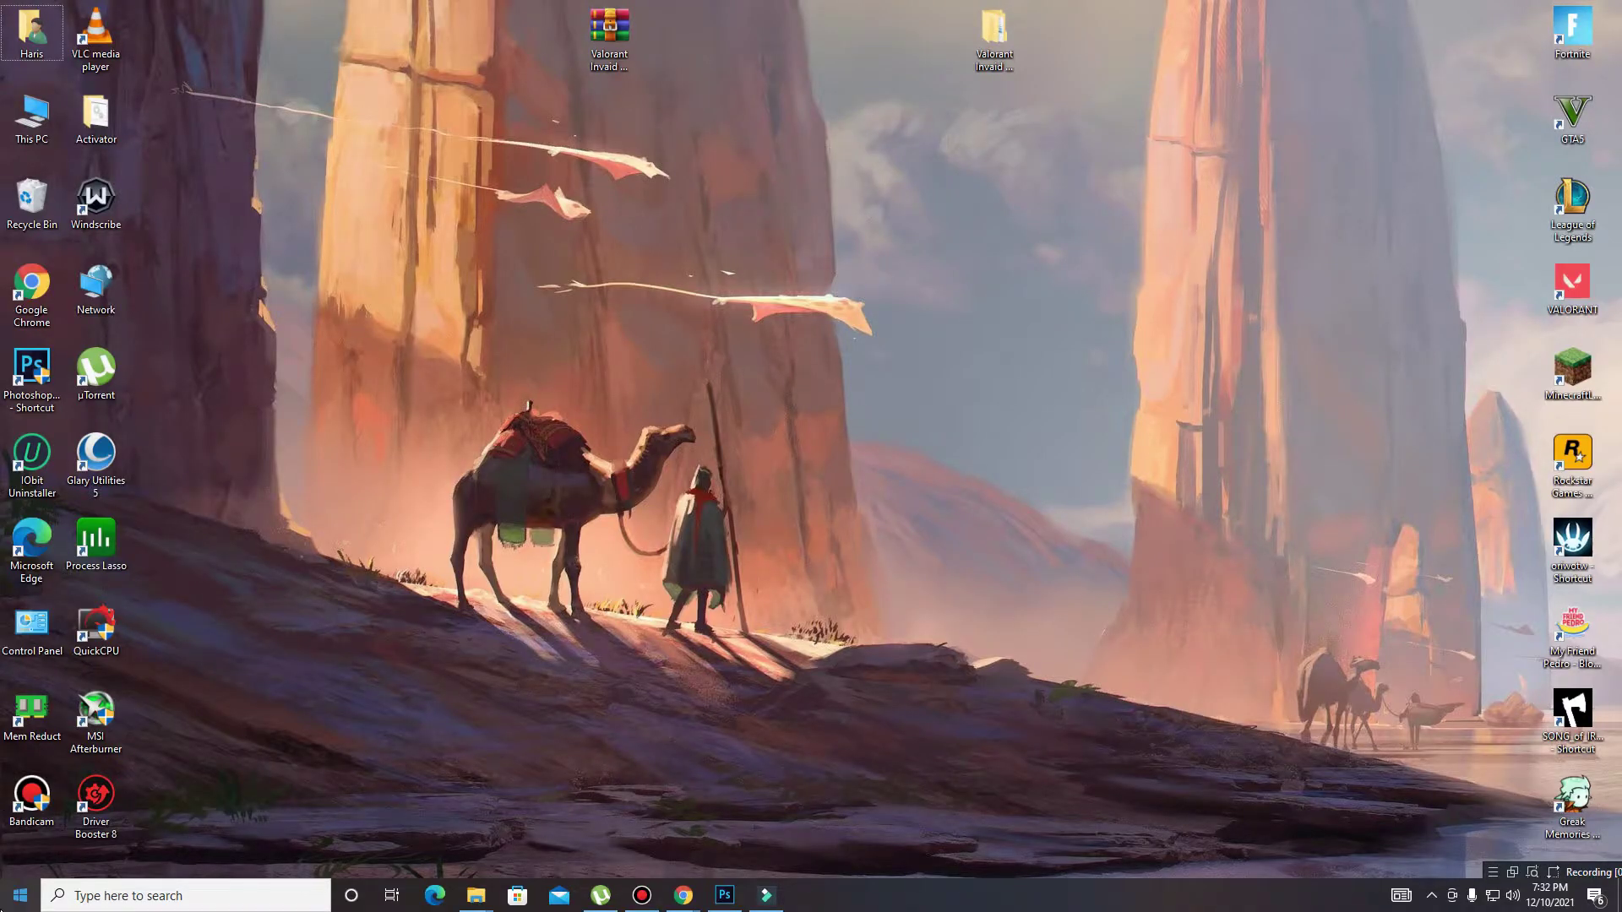
# Restart into BIOS setup and check that Secure Boot and TPM state are enabled.
pyautogui.click(20, 896)
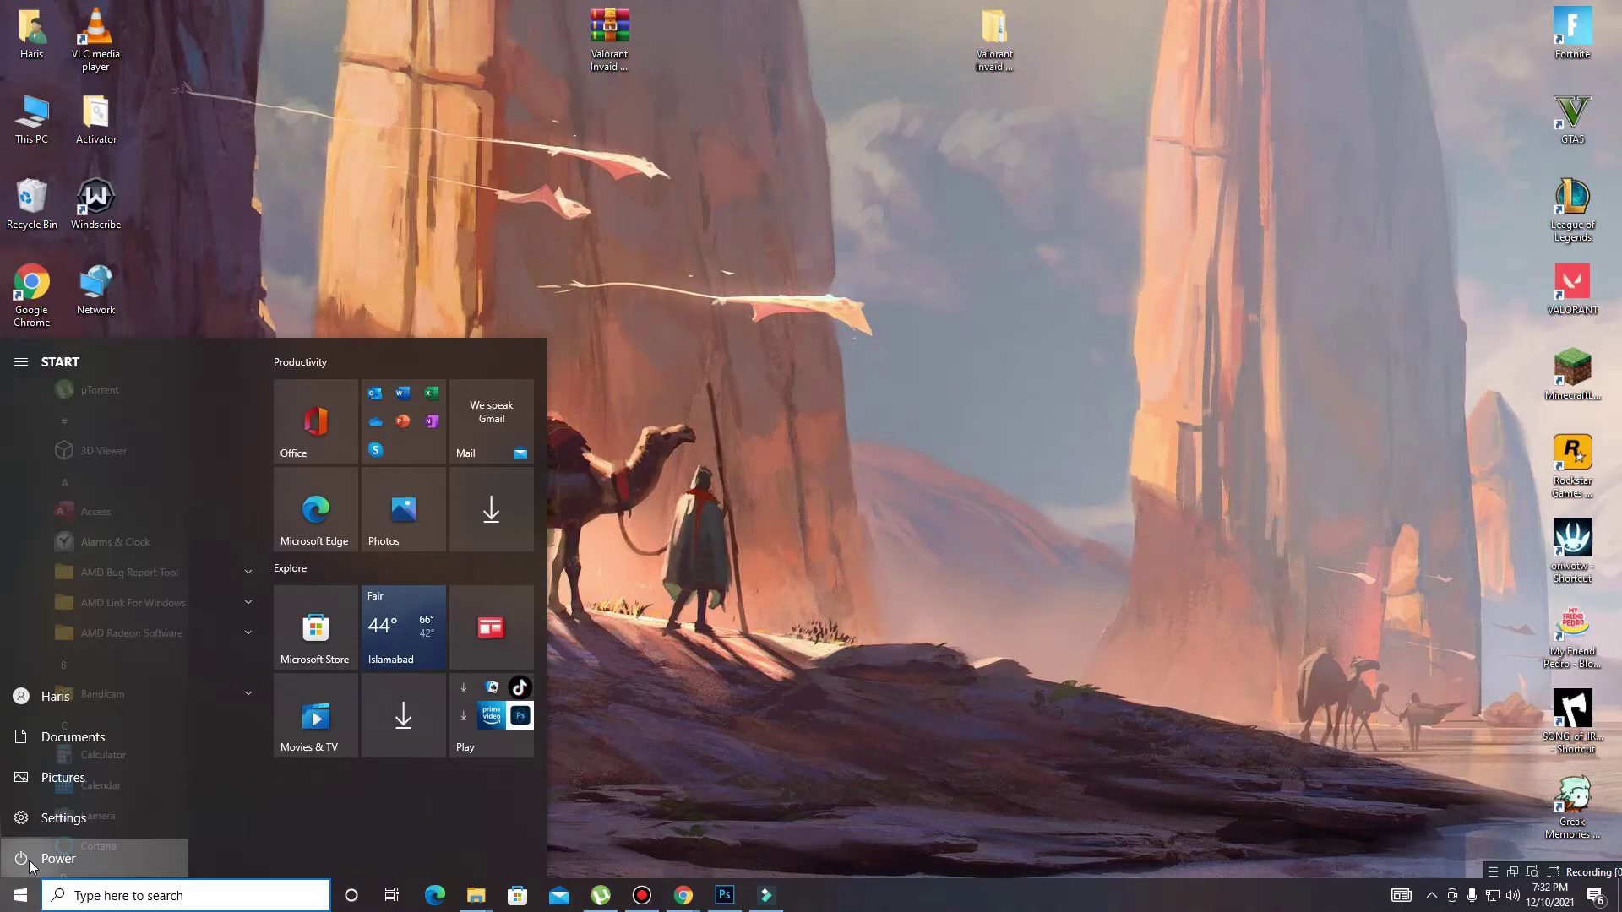
pyautogui.click(26, 858)
pyautogui.click(38, 817)
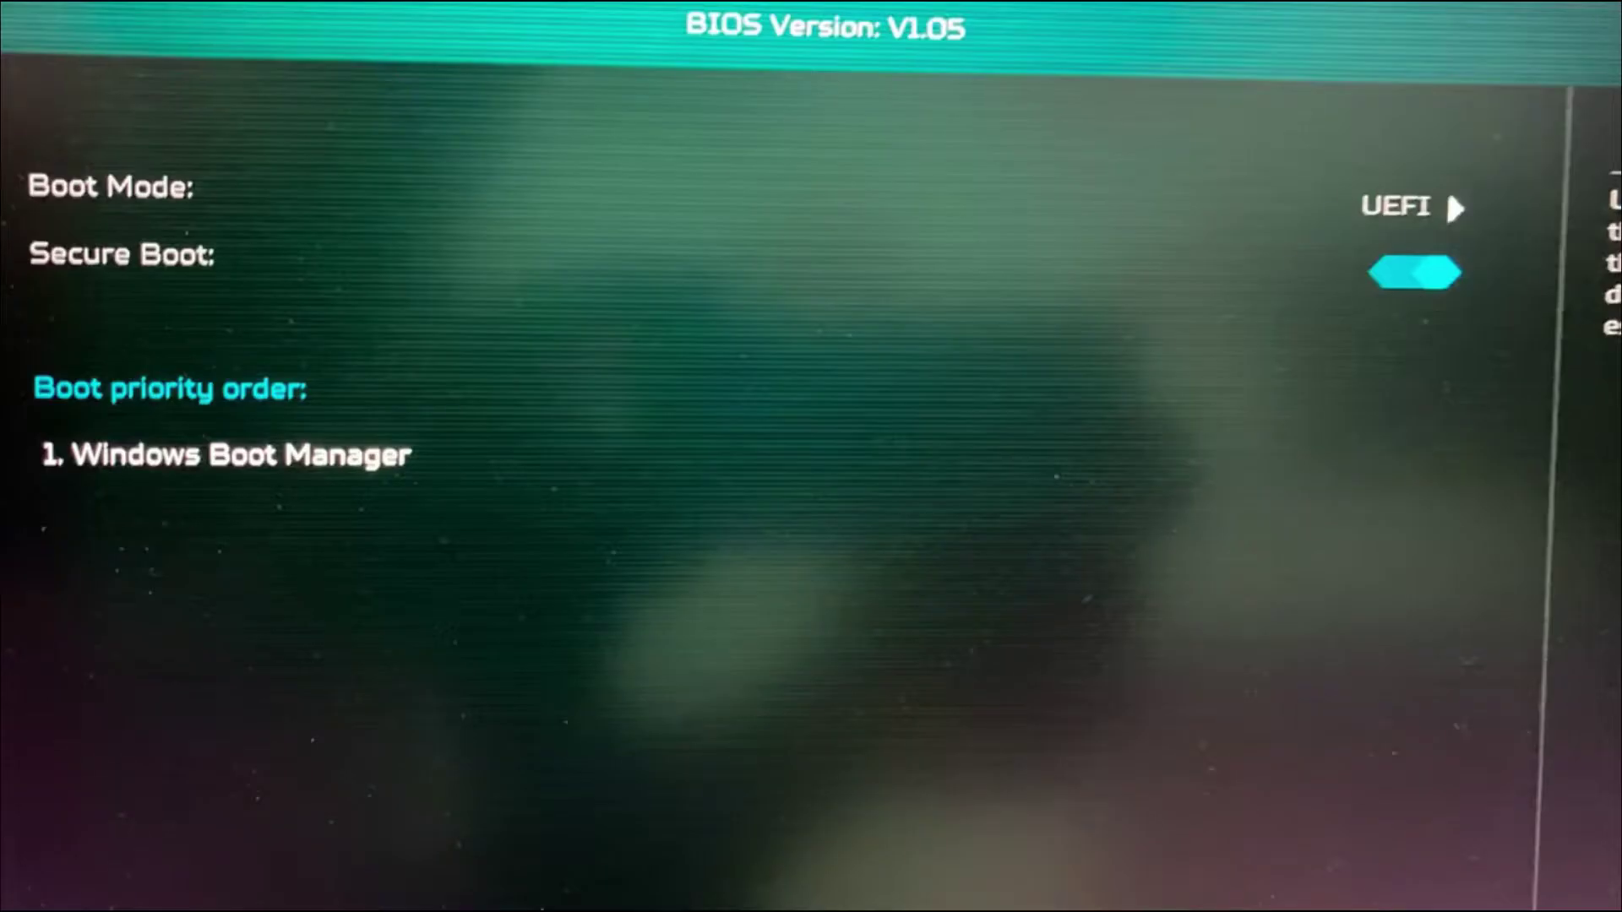
pyautogui.press('Down')
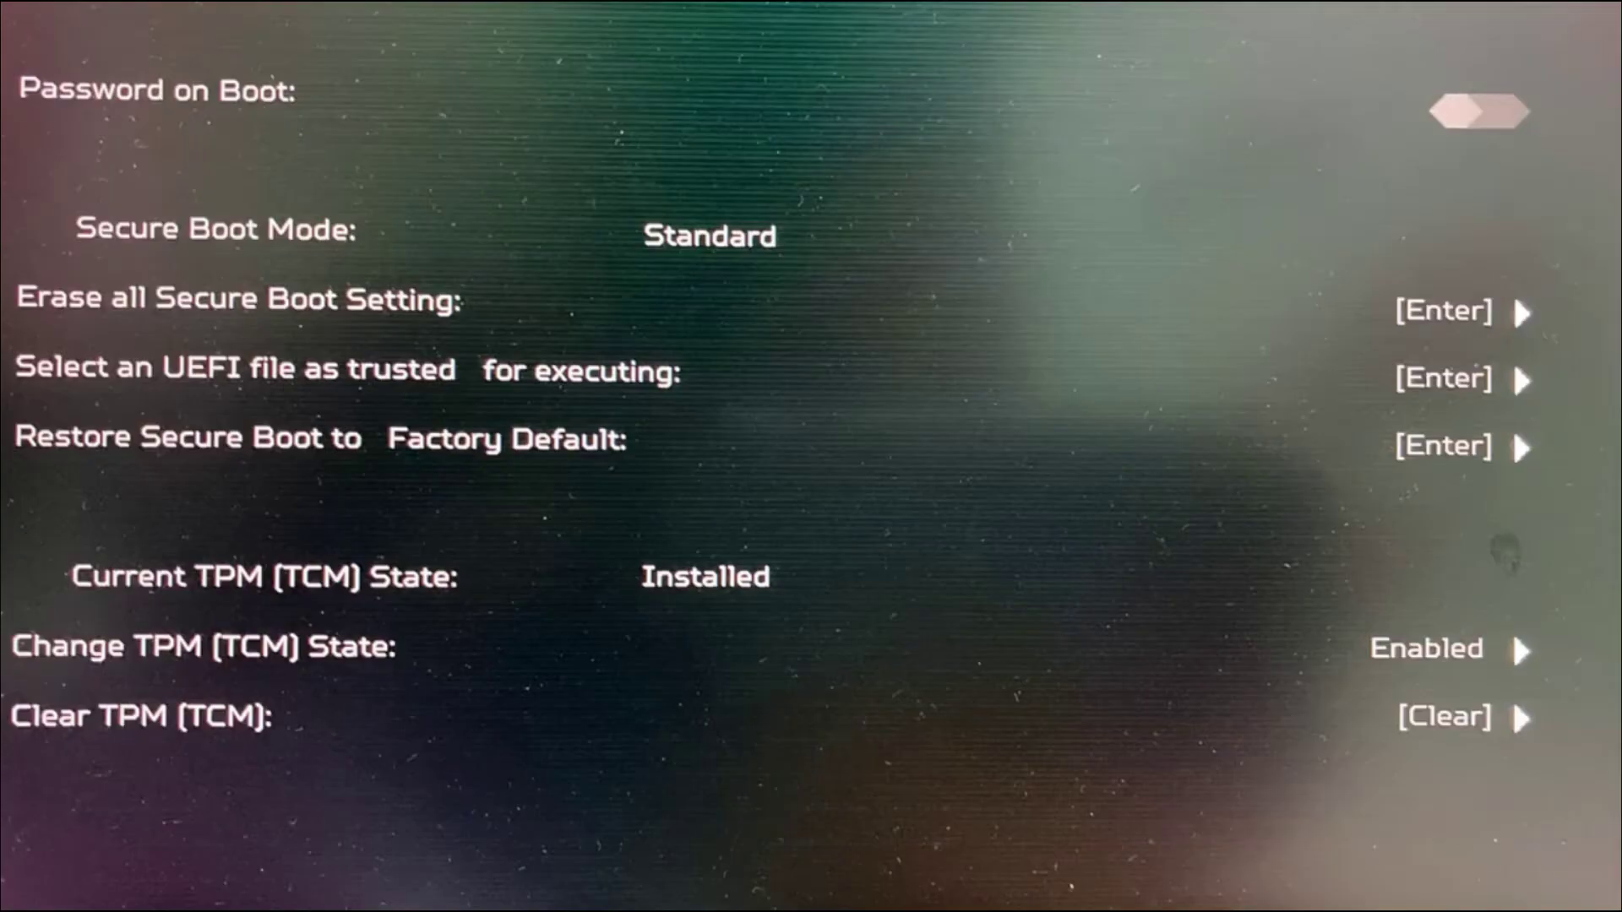
pyautogui.press('Down')
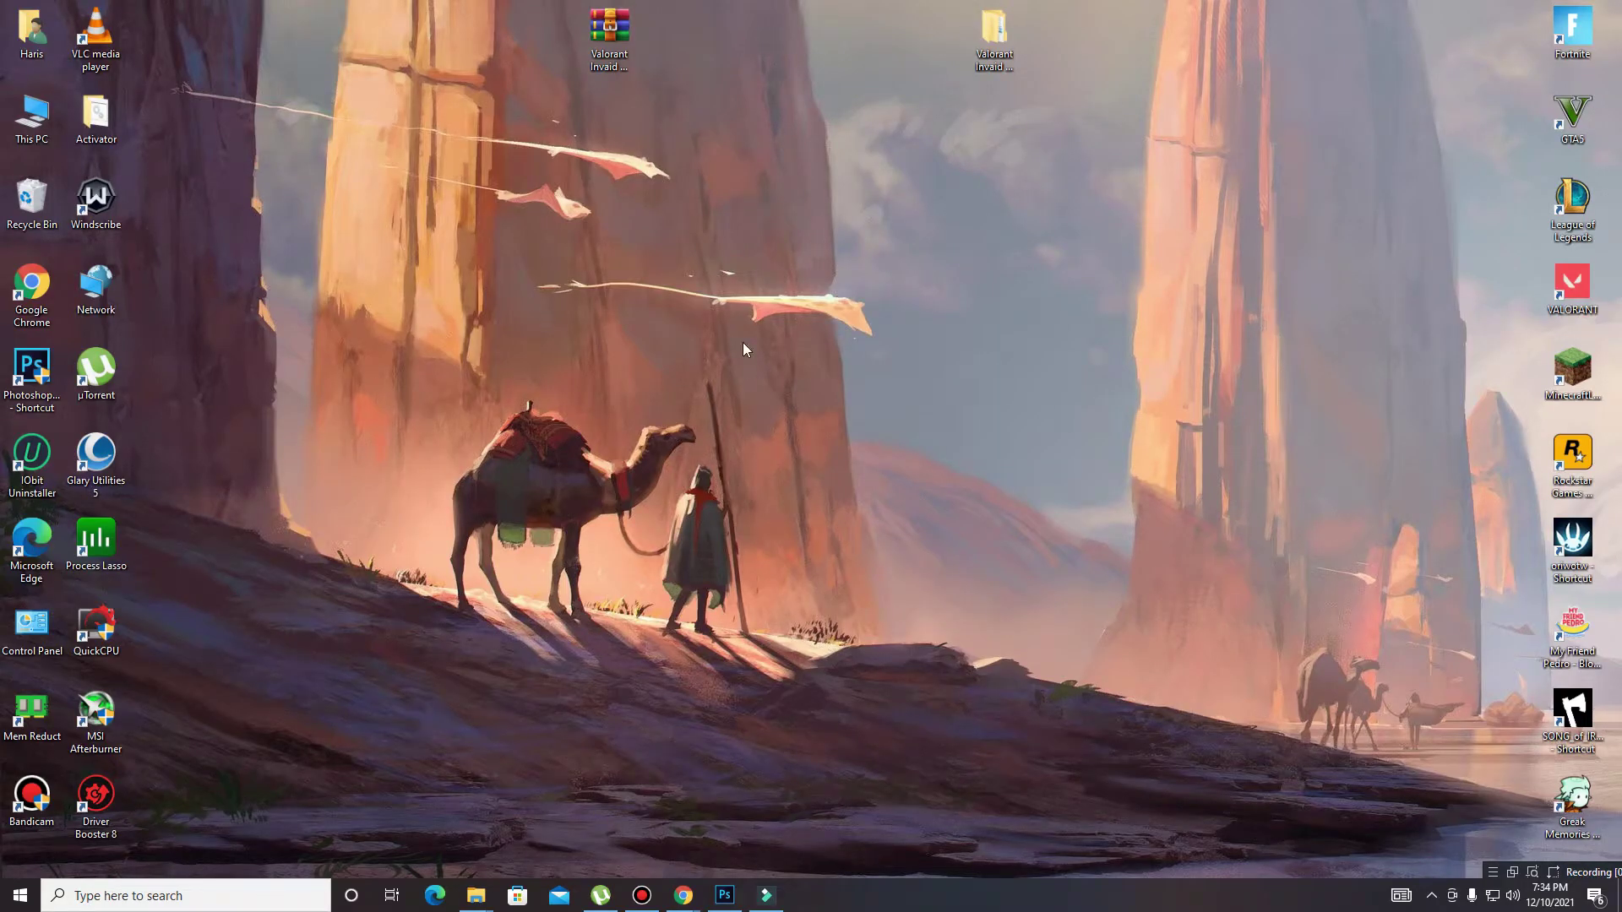
pyautogui.rightClick(778, 287)
pyautogui.click(845, 360)
pyautogui.click(1502, 901)
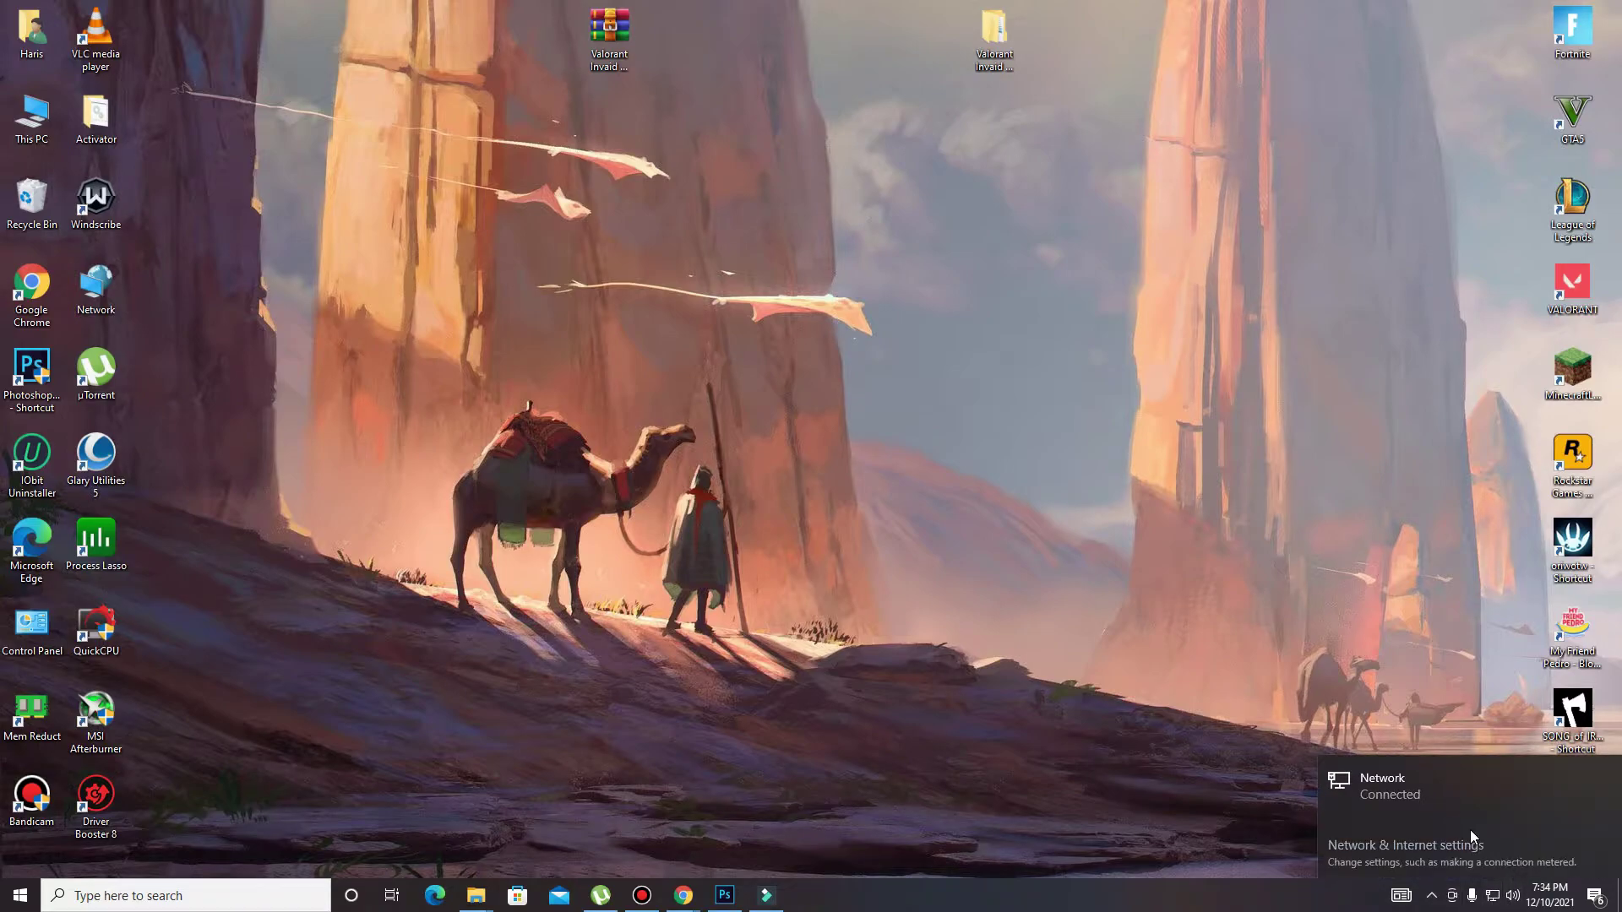
pyautogui.click(1441, 789)
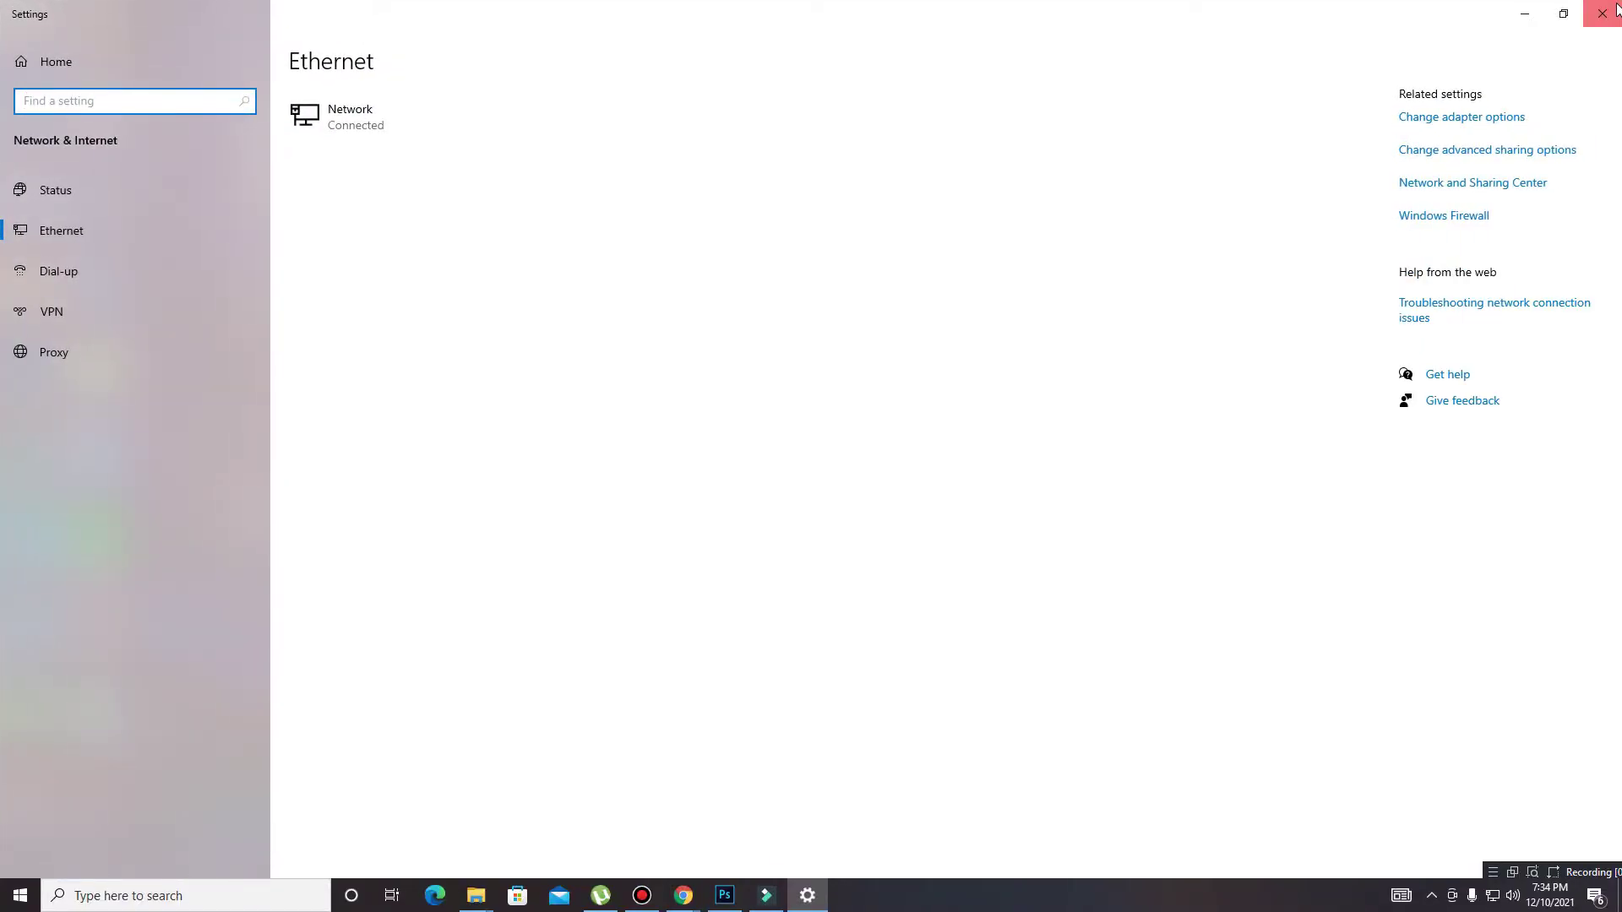
pyautogui.click(1614, 10)
pyautogui.rightClick(1048, 218)
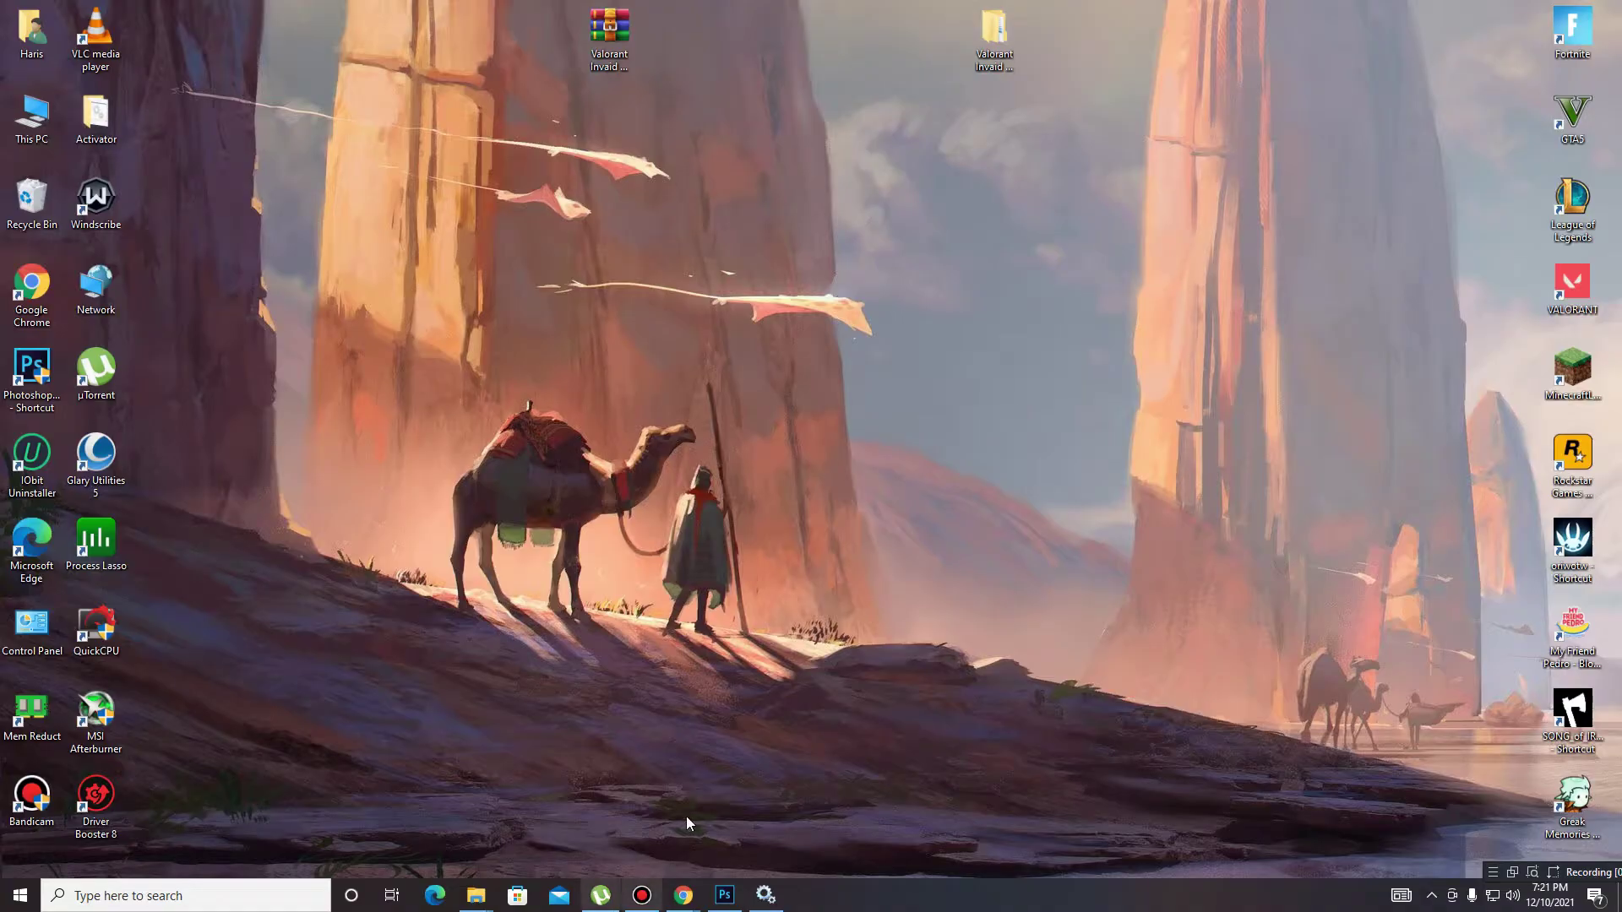
# Bring the Possible Now site forward in Chrome and load more recent posts.
pyautogui.moveTo(683, 895)
pyautogui.click(768, 824)
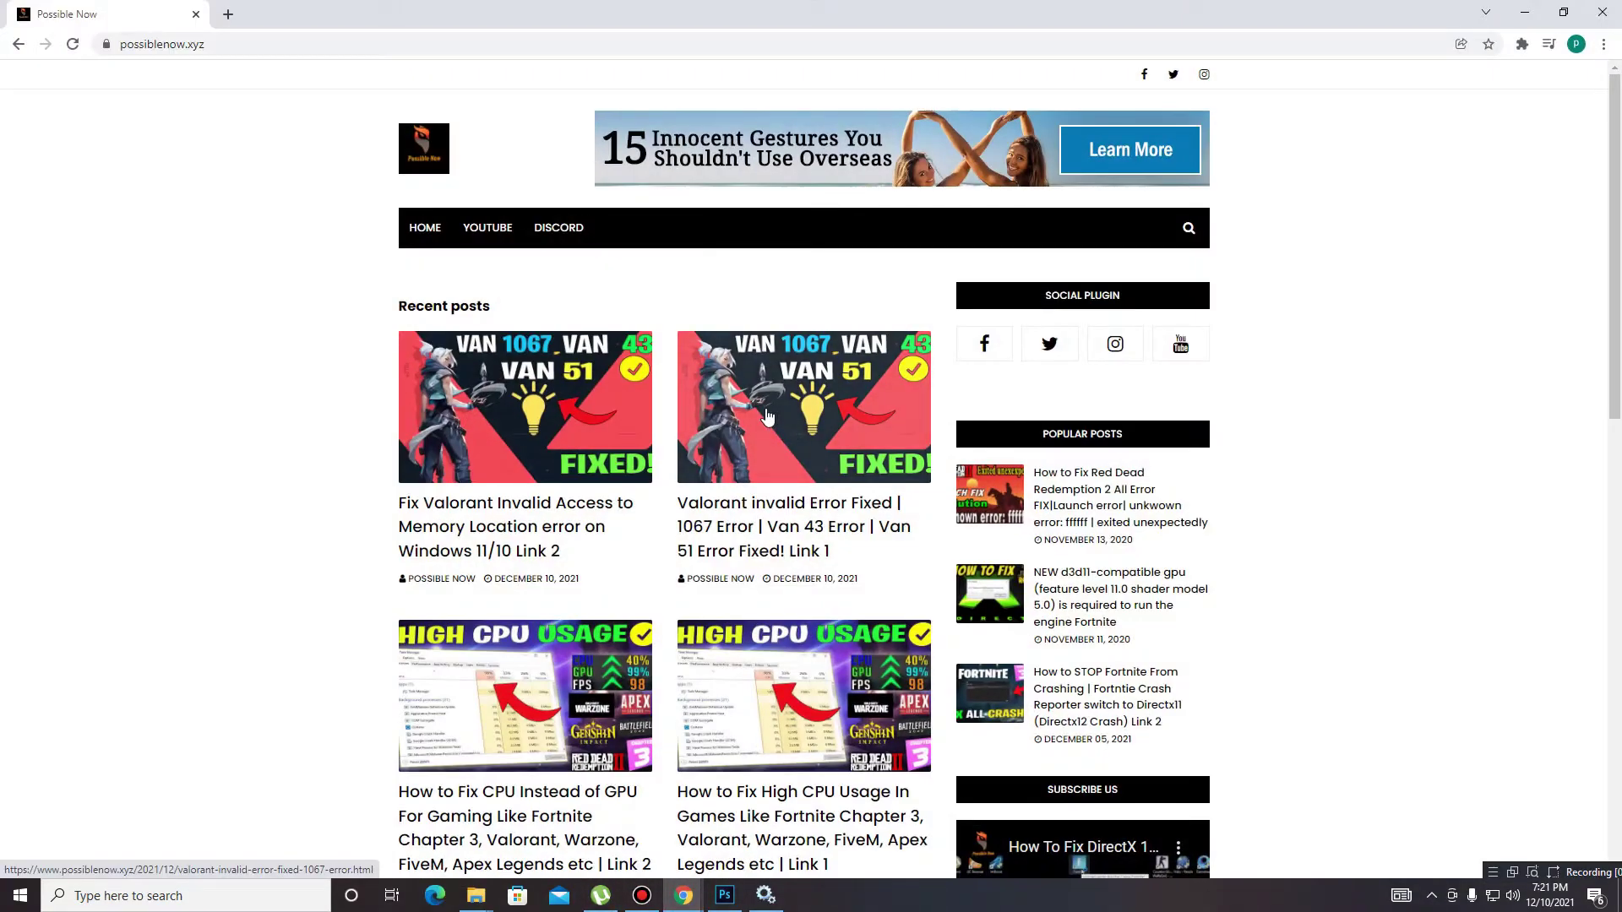
pyautogui.click(268, 44)
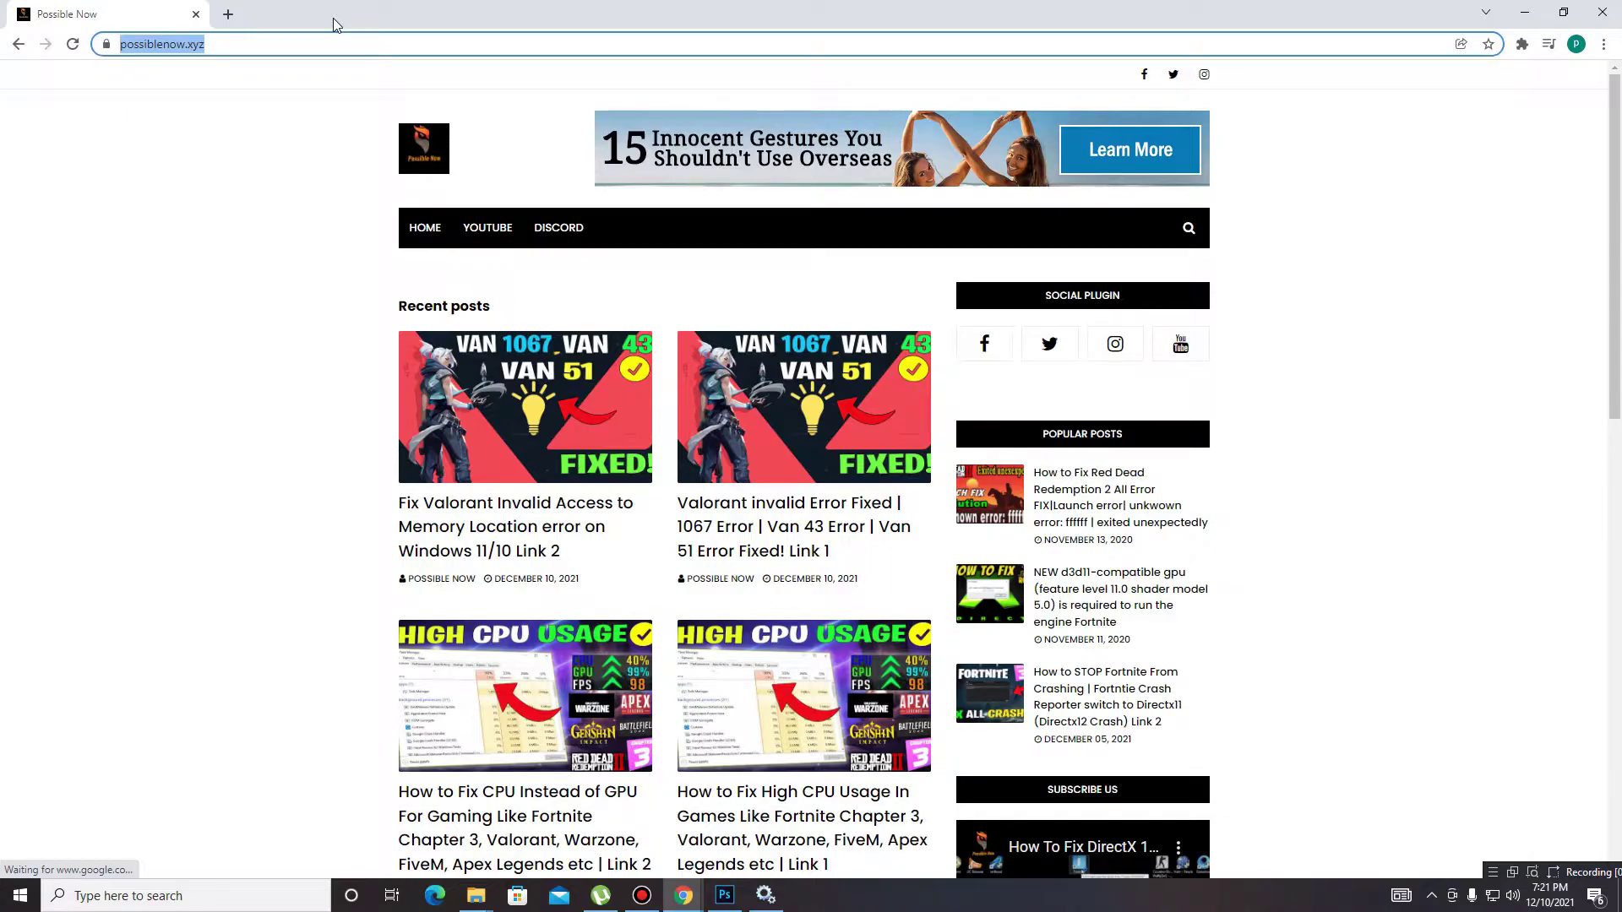
pyautogui.scroll(-3, 820, 516)
pyautogui.scroll(-4, 819, 515)
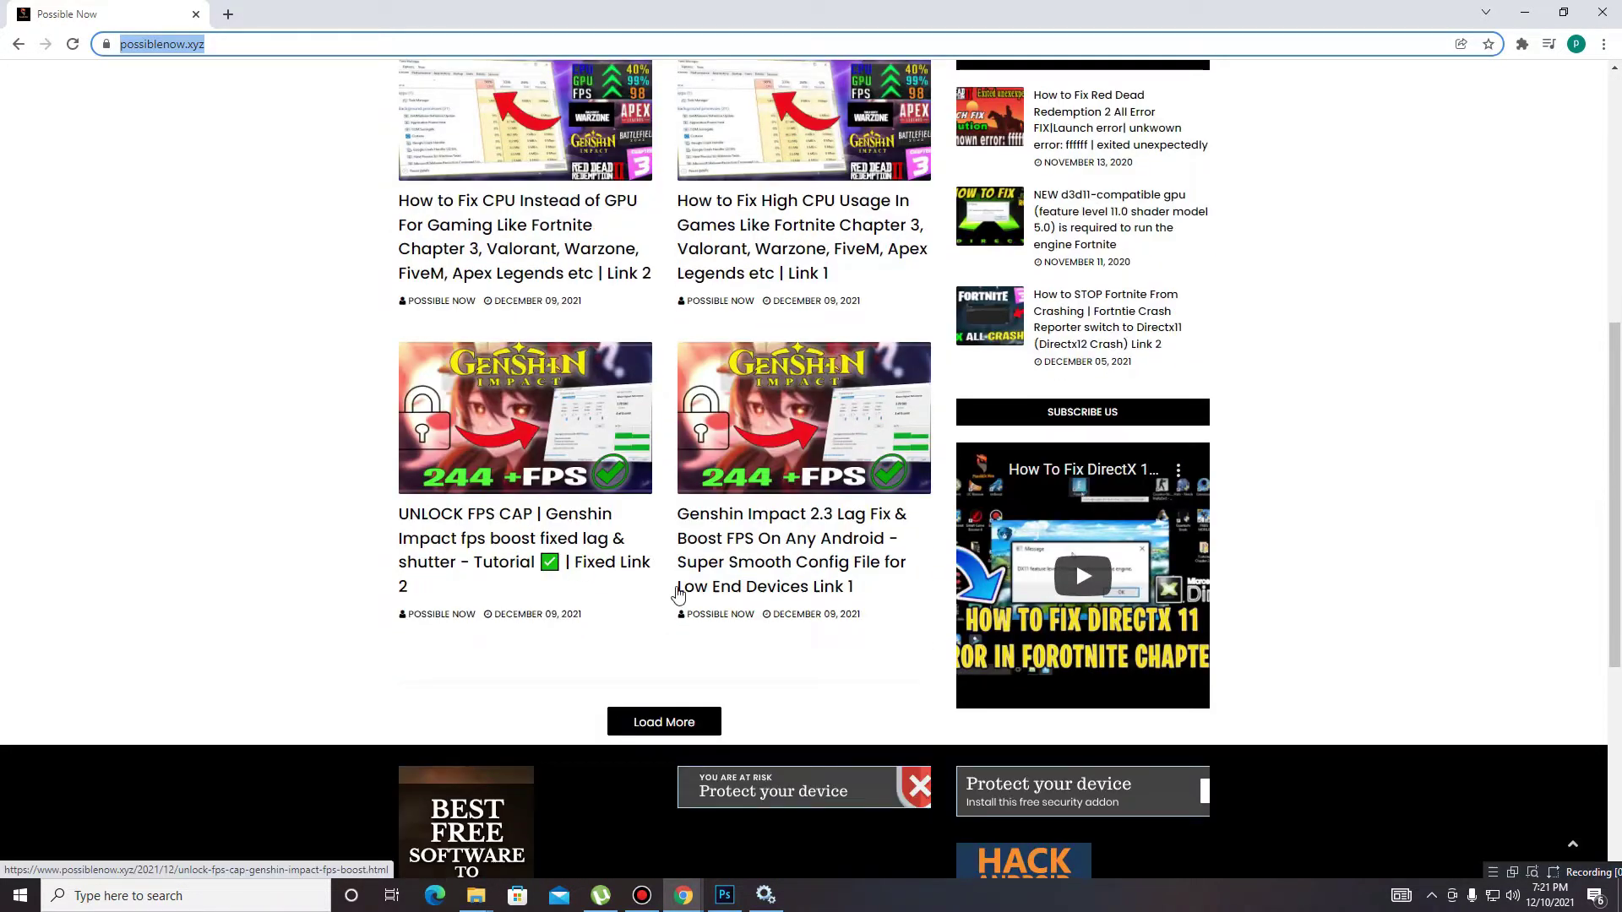
pyautogui.click(697, 749)
pyautogui.click(697, 727)
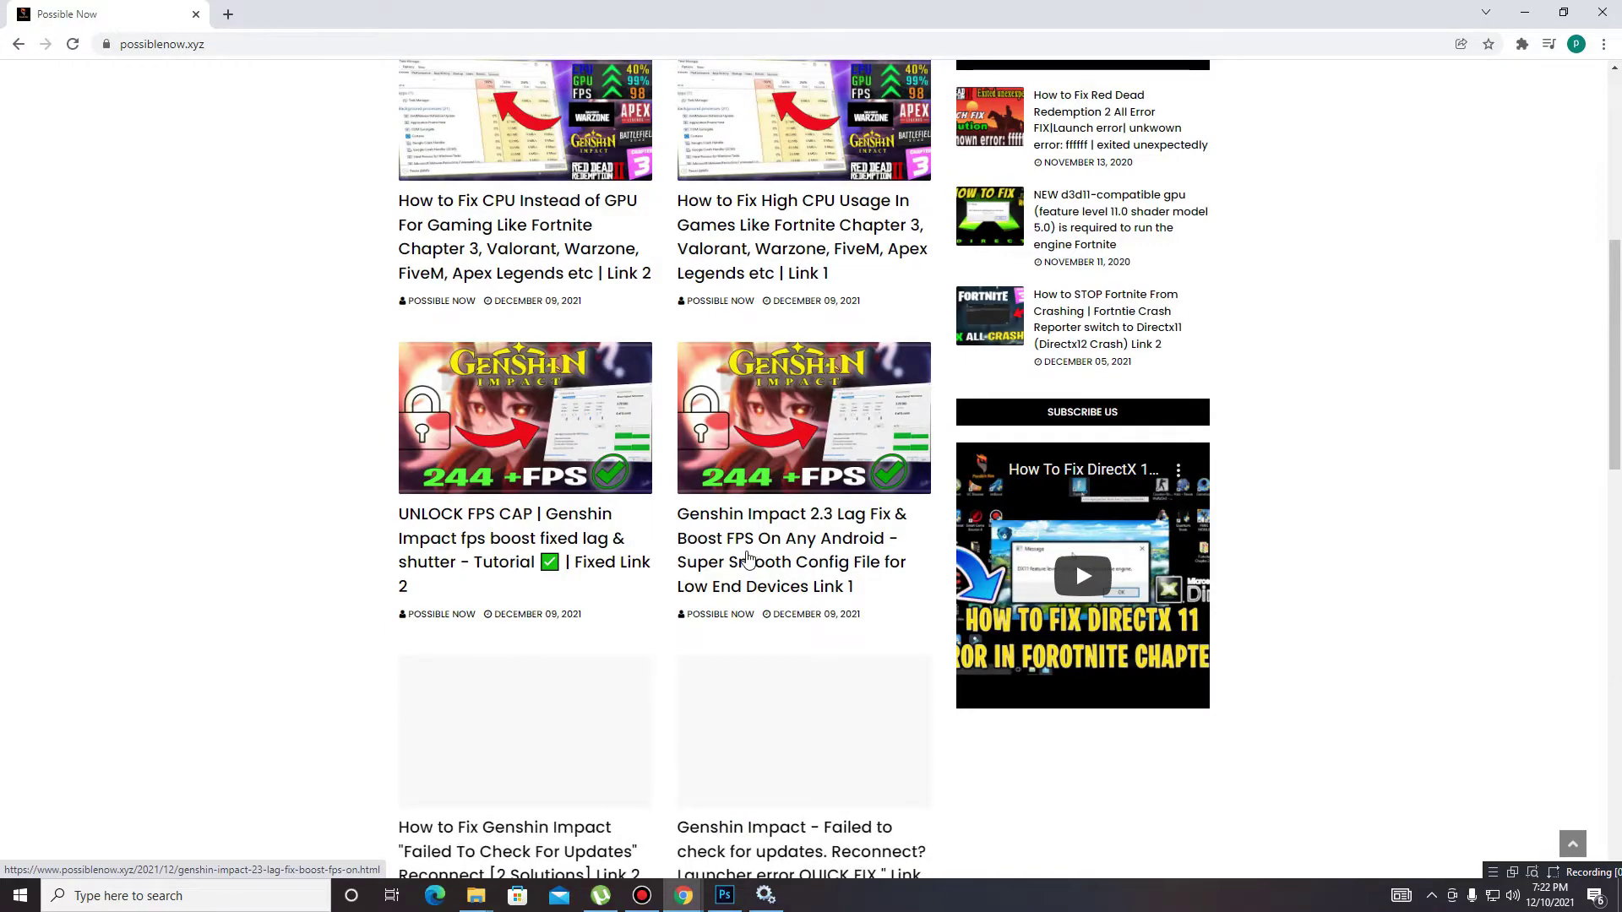
# Open the Valorant invalid error fix post in a new tab and scroll down through it.
pyautogui.scroll(-1, 748, 558)
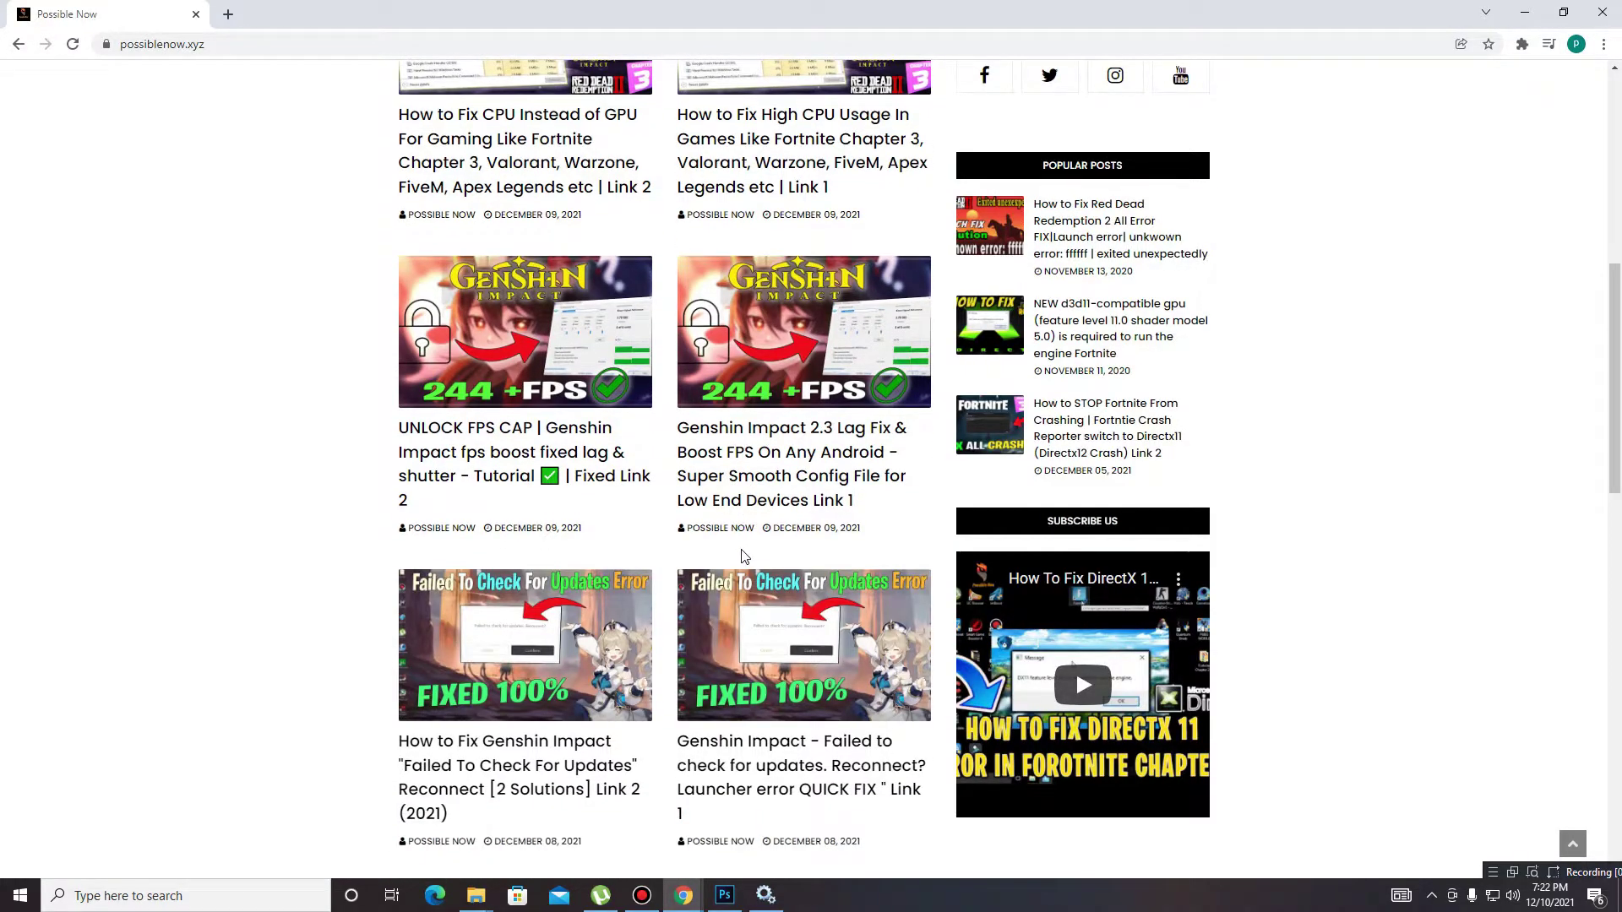
pyautogui.scroll(-4, 743, 556)
pyautogui.scroll(-1, 701, 557)
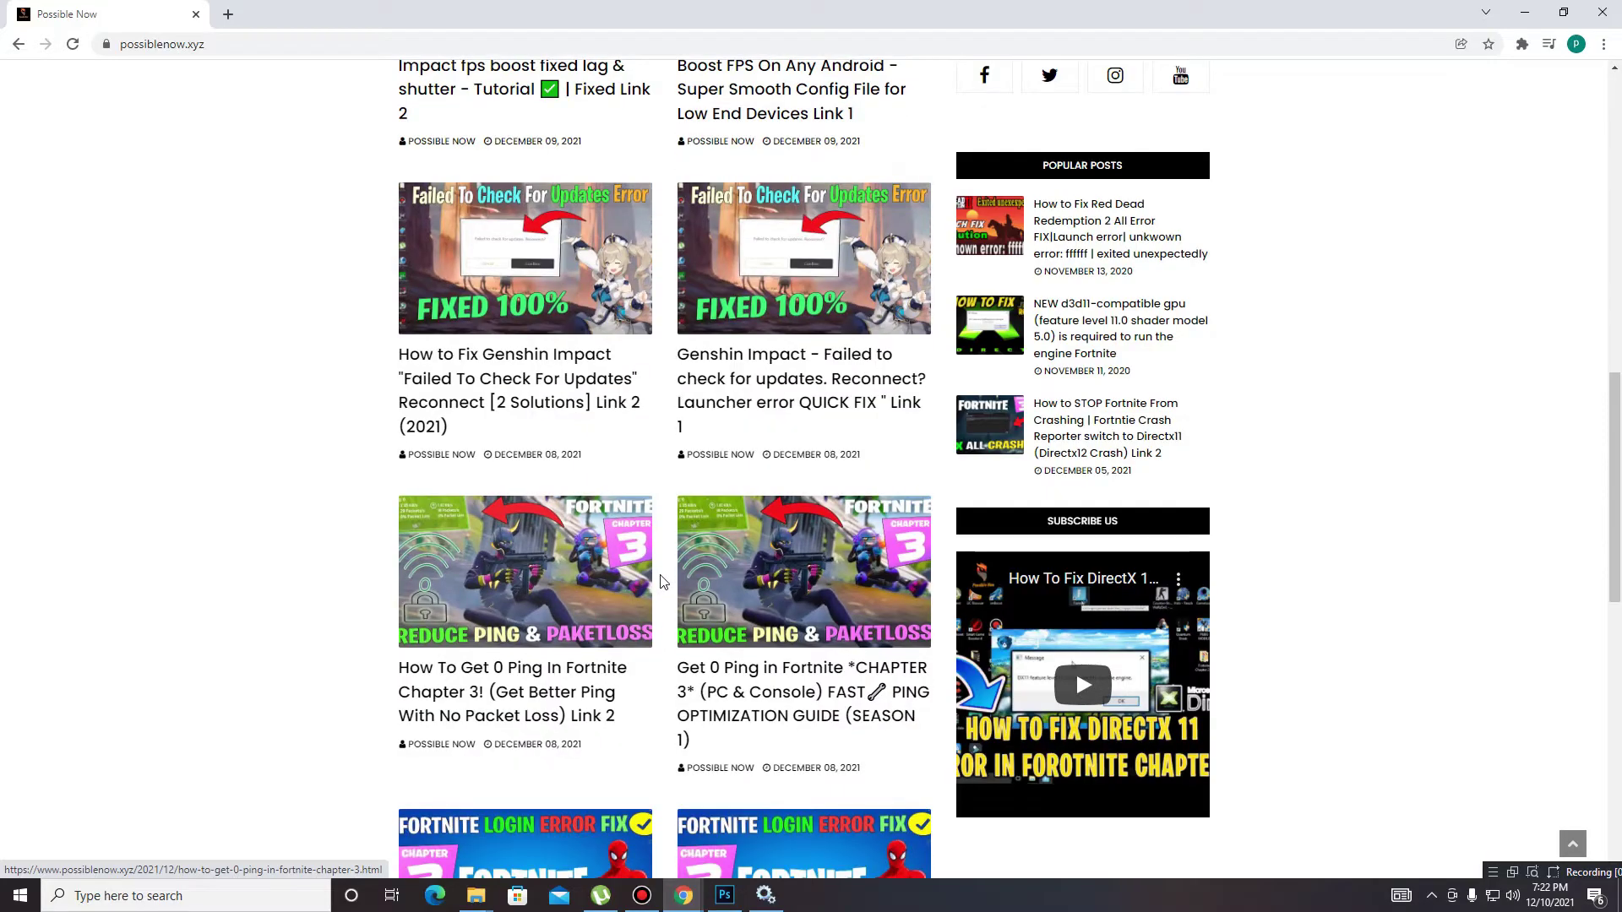
pyautogui.scroll(13, 663, 582)
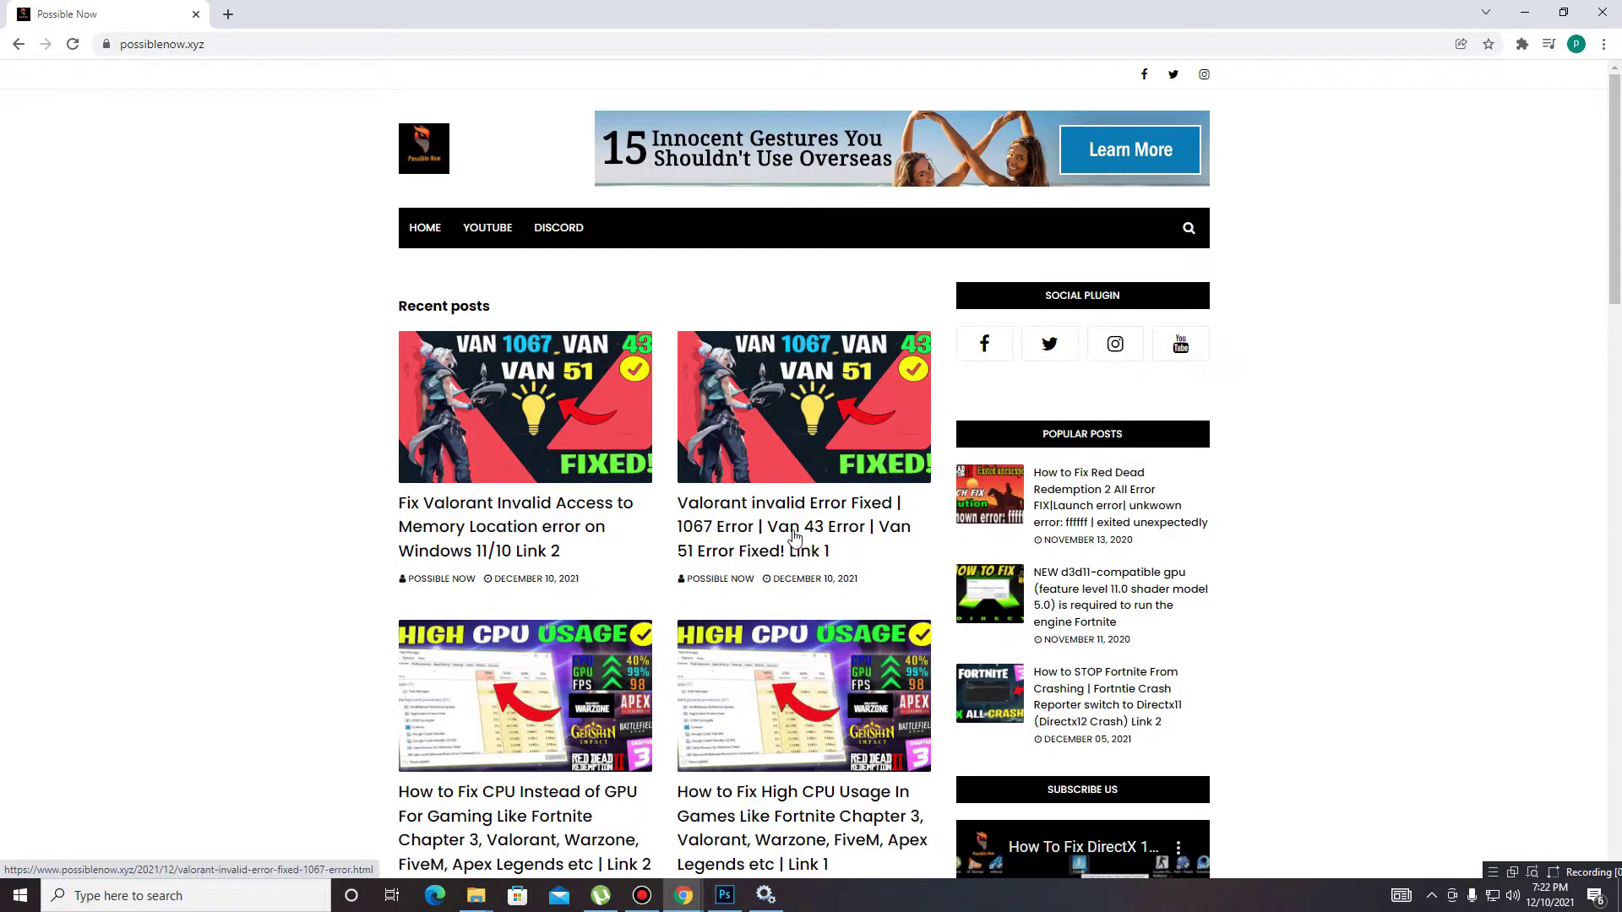
pyautogui.rightClick(773, 511)
pyautogui.click(843, 521)
pyautogui.click(304, 14)
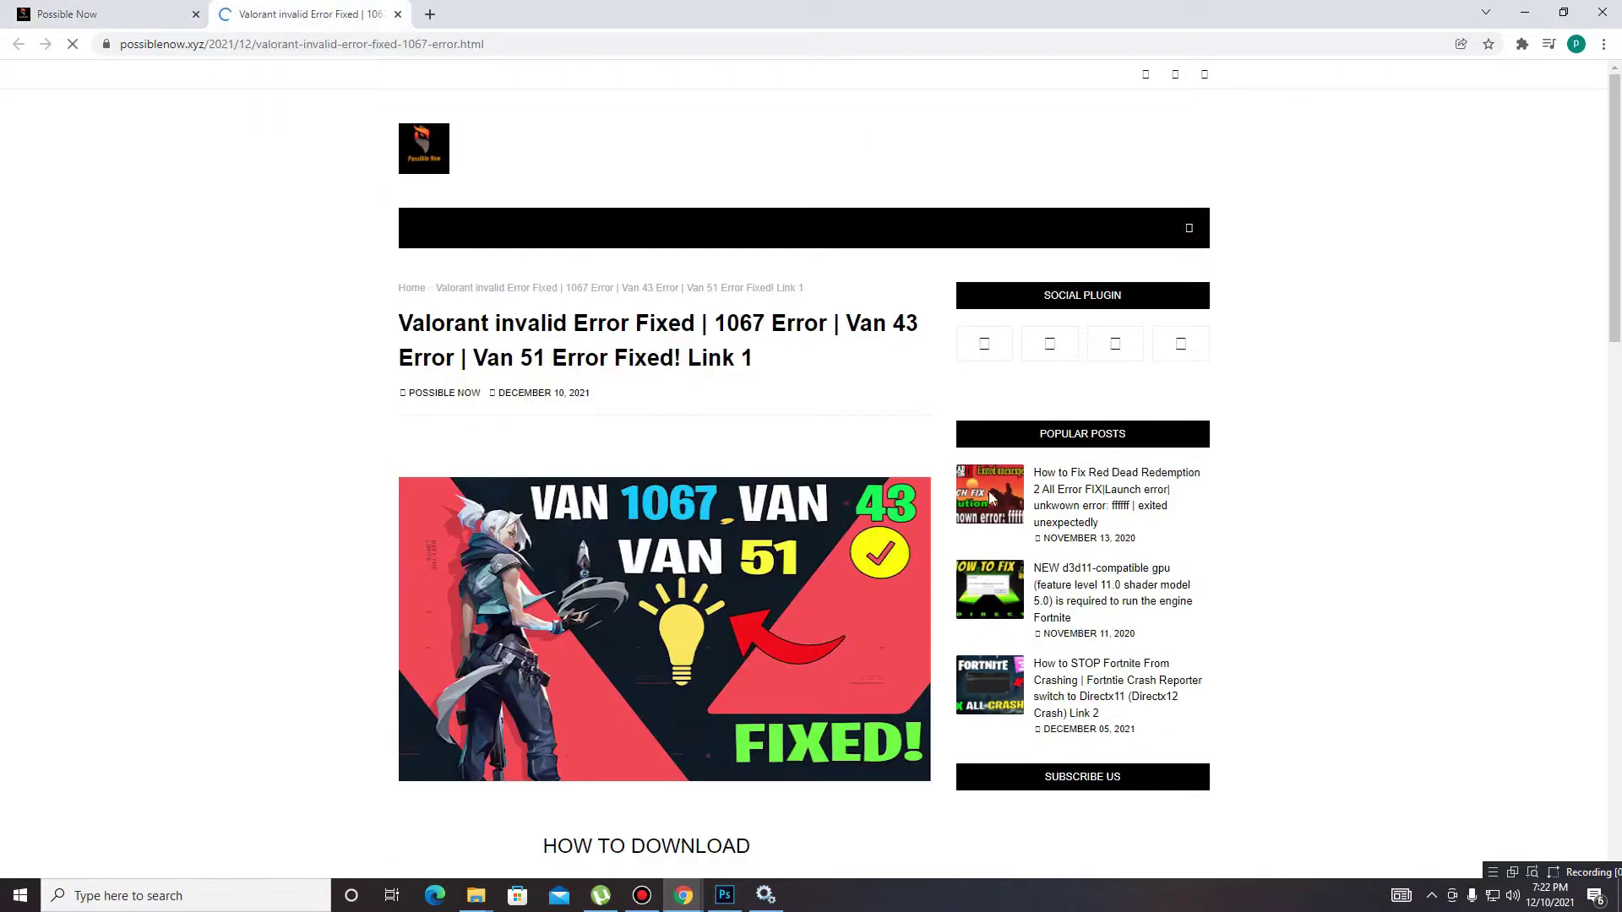
pyautogui.scroll(-4, 826, 460)
pyautogui.scroll(-4, 661, 708)
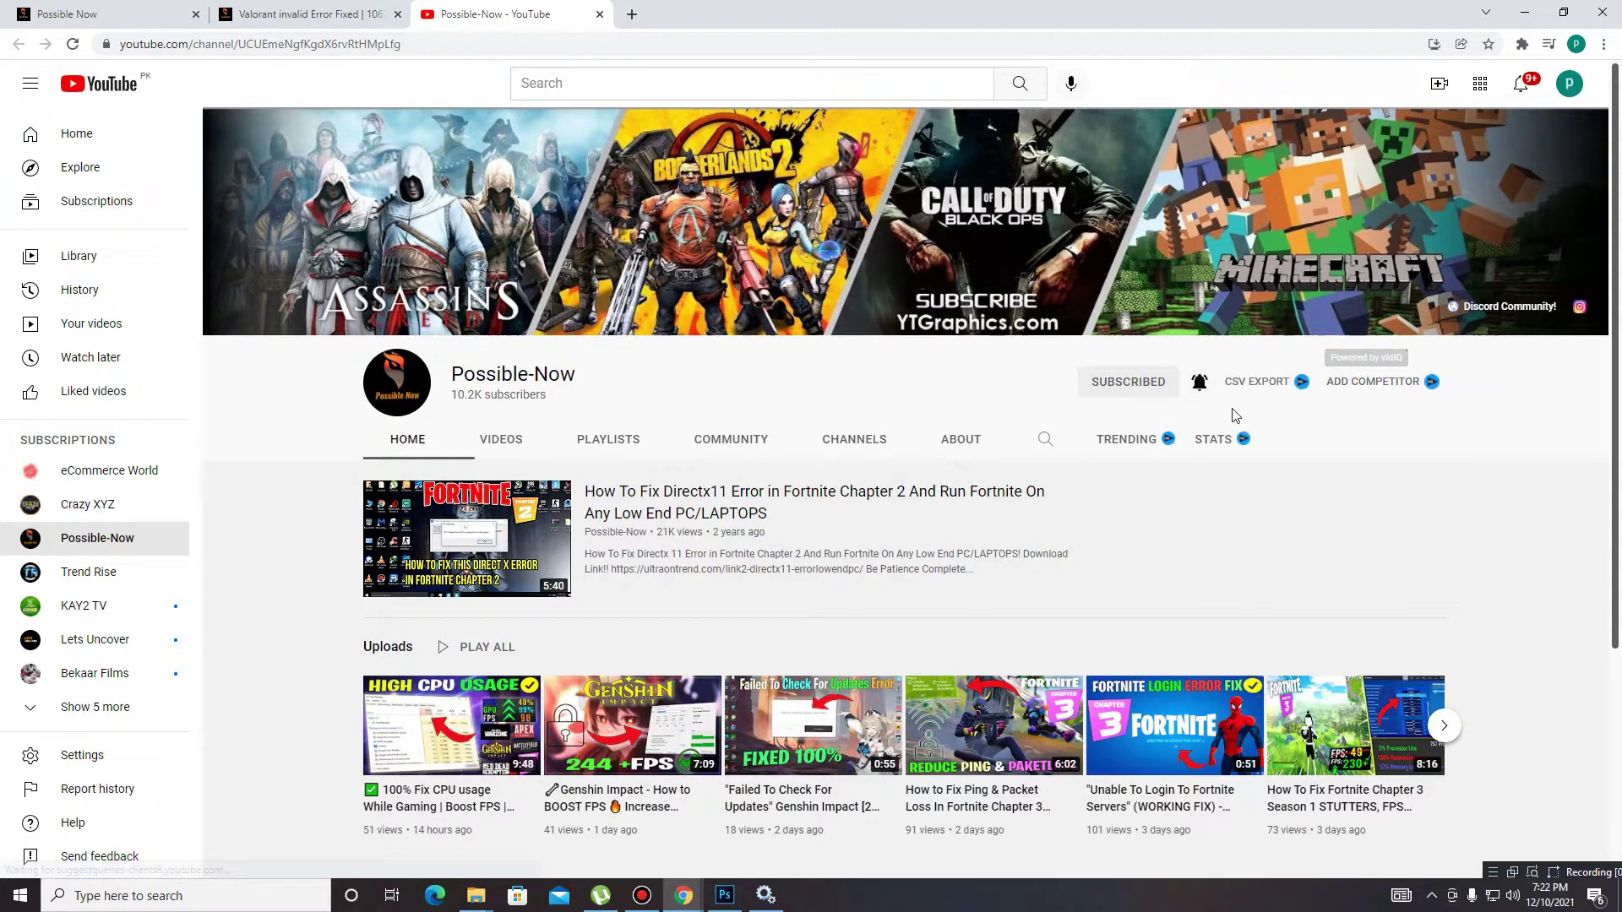
# Close the Possible-Now YouTube tab to get back to the Valorant fix post.
pyautogui.click(1199, 382)
pyautogui.click(1231, 420)
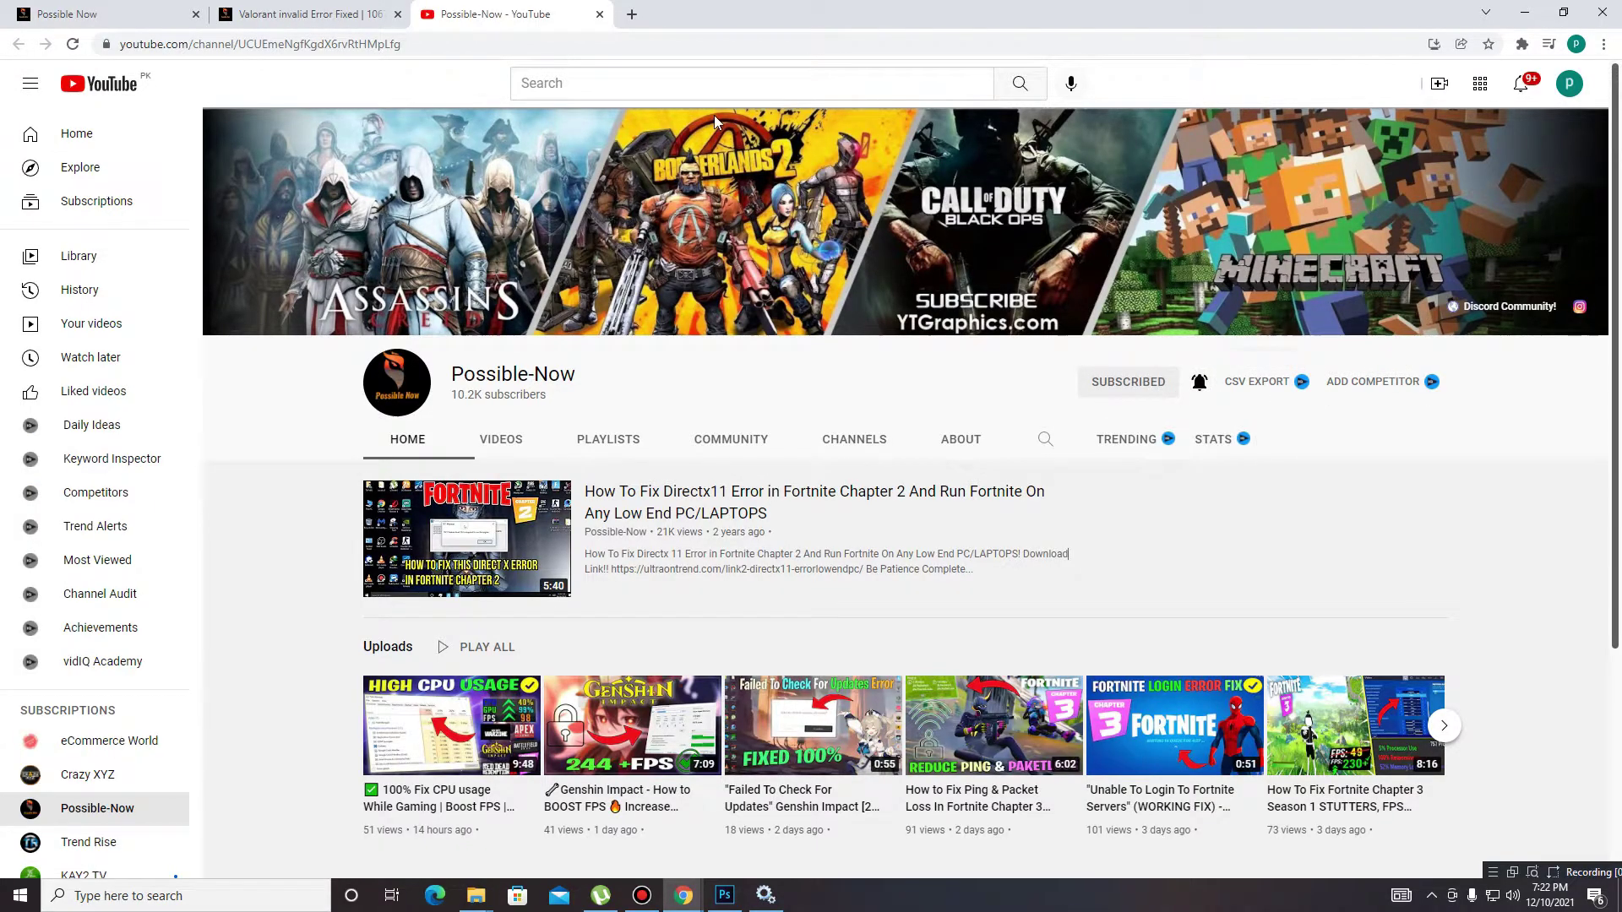
pyautogui.click(599, 15)
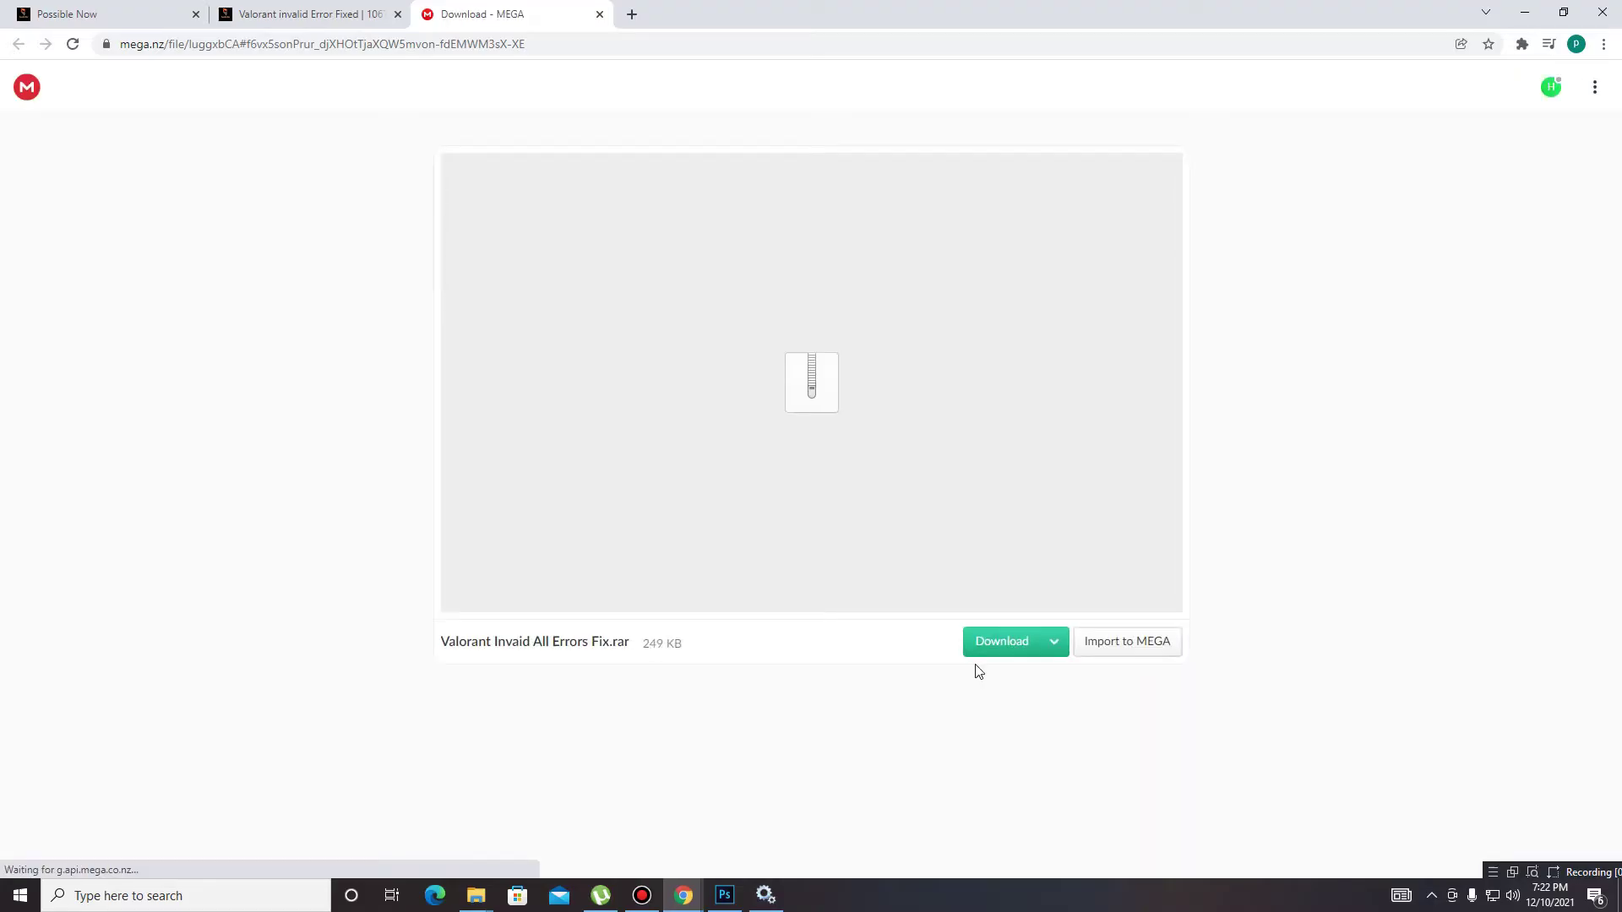
# Download the 249 KB 'Valorant Invaid All Errors Fix.rar' from MEGA.
pyautogui.click(1011, 646)
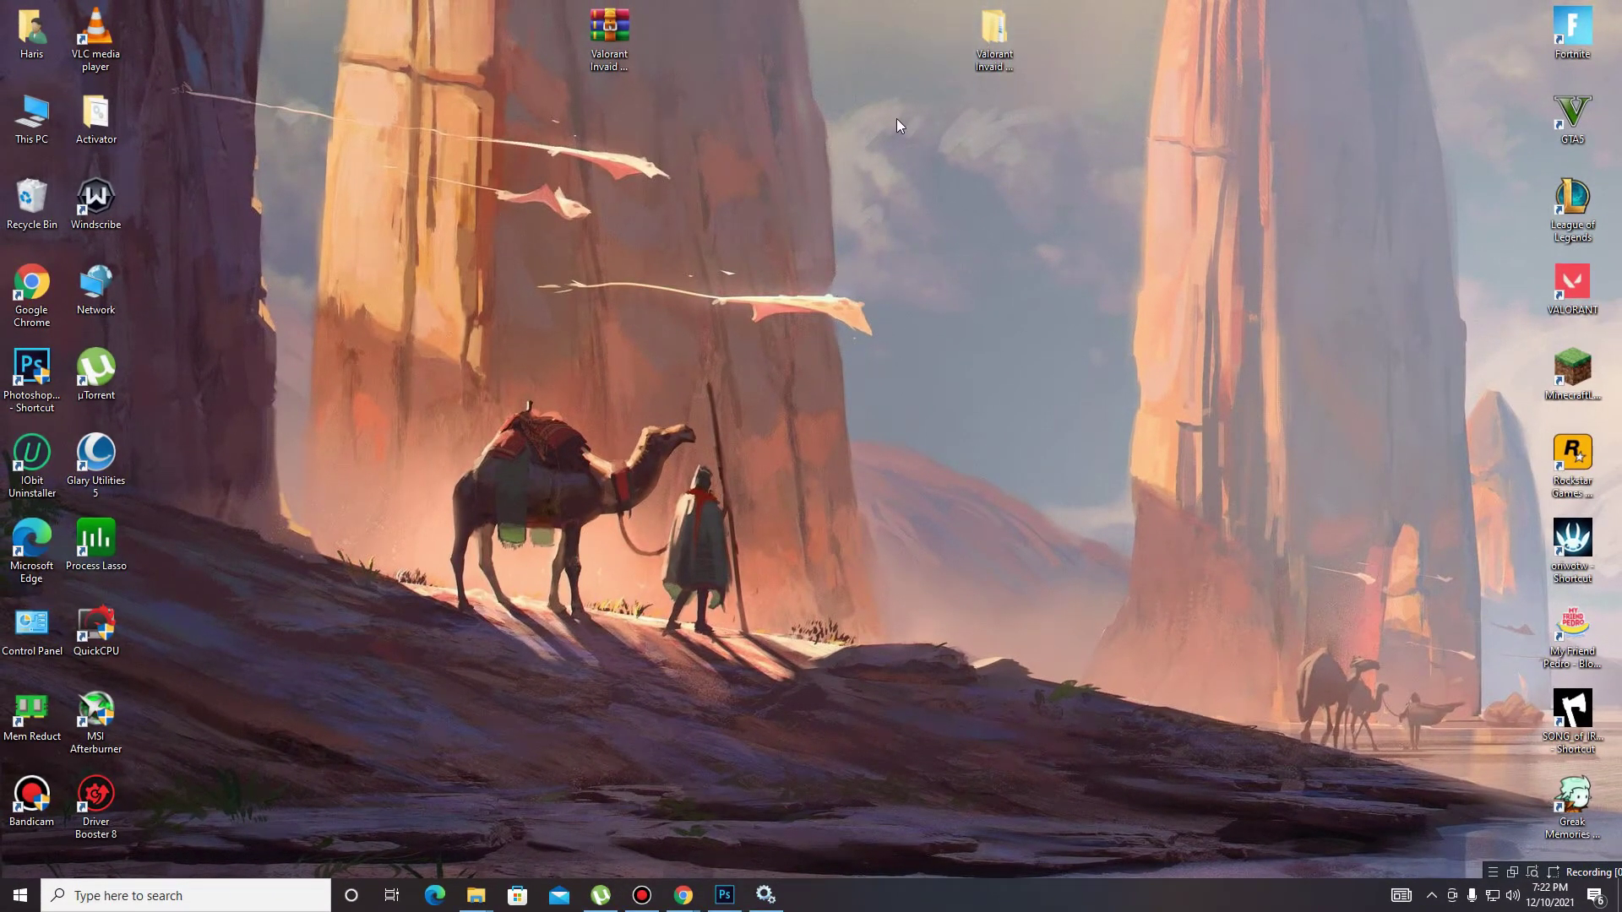
# Extract the fix archive onto the desktop and run Directx 12 from its DX folder.
pyautogui.rightClick(625, 57)
pyautogui.click(683, 145)
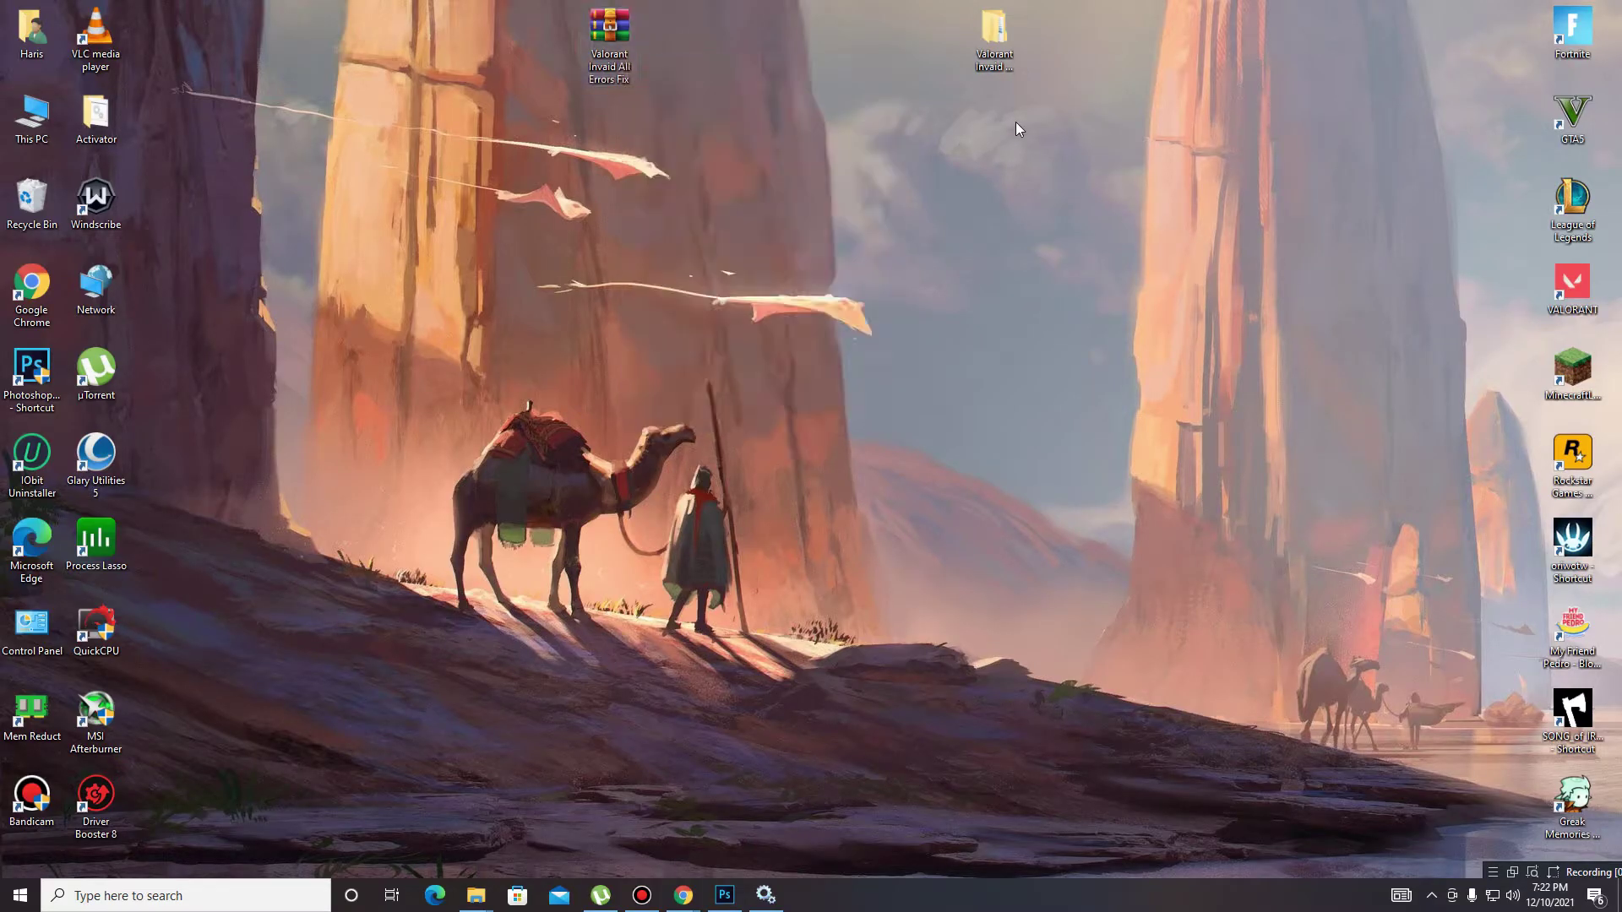
pyautogui.doubleClick(995, 33)
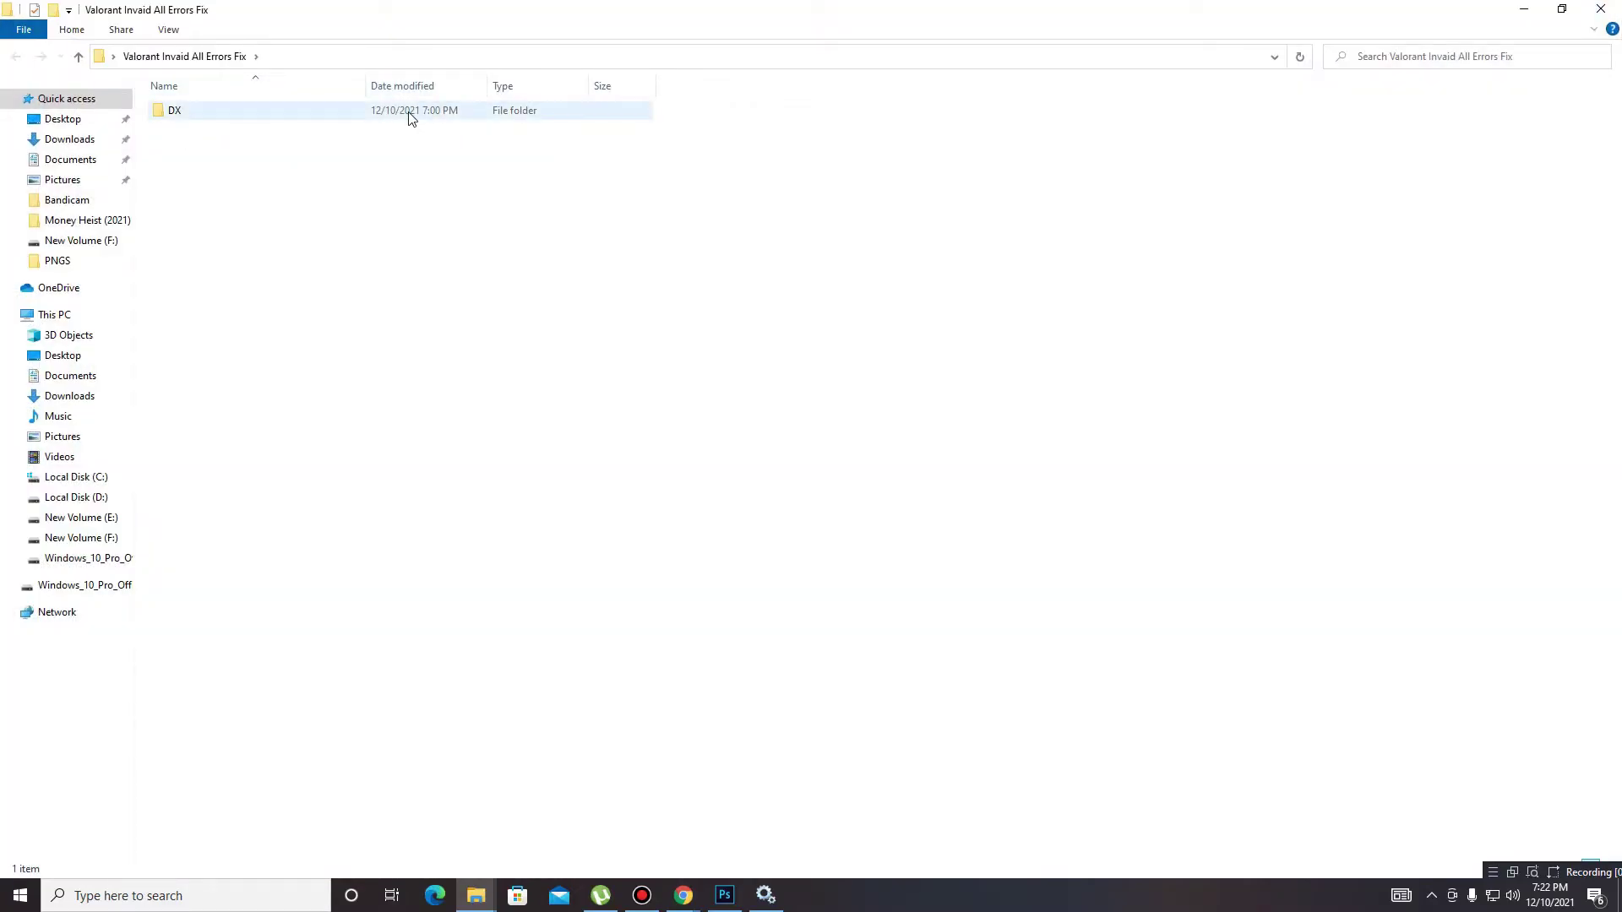
pyautogui.doubleClick(409, 113)
pyautogui.click(243, 113)
pyautogui.doubleClick(243, 112)
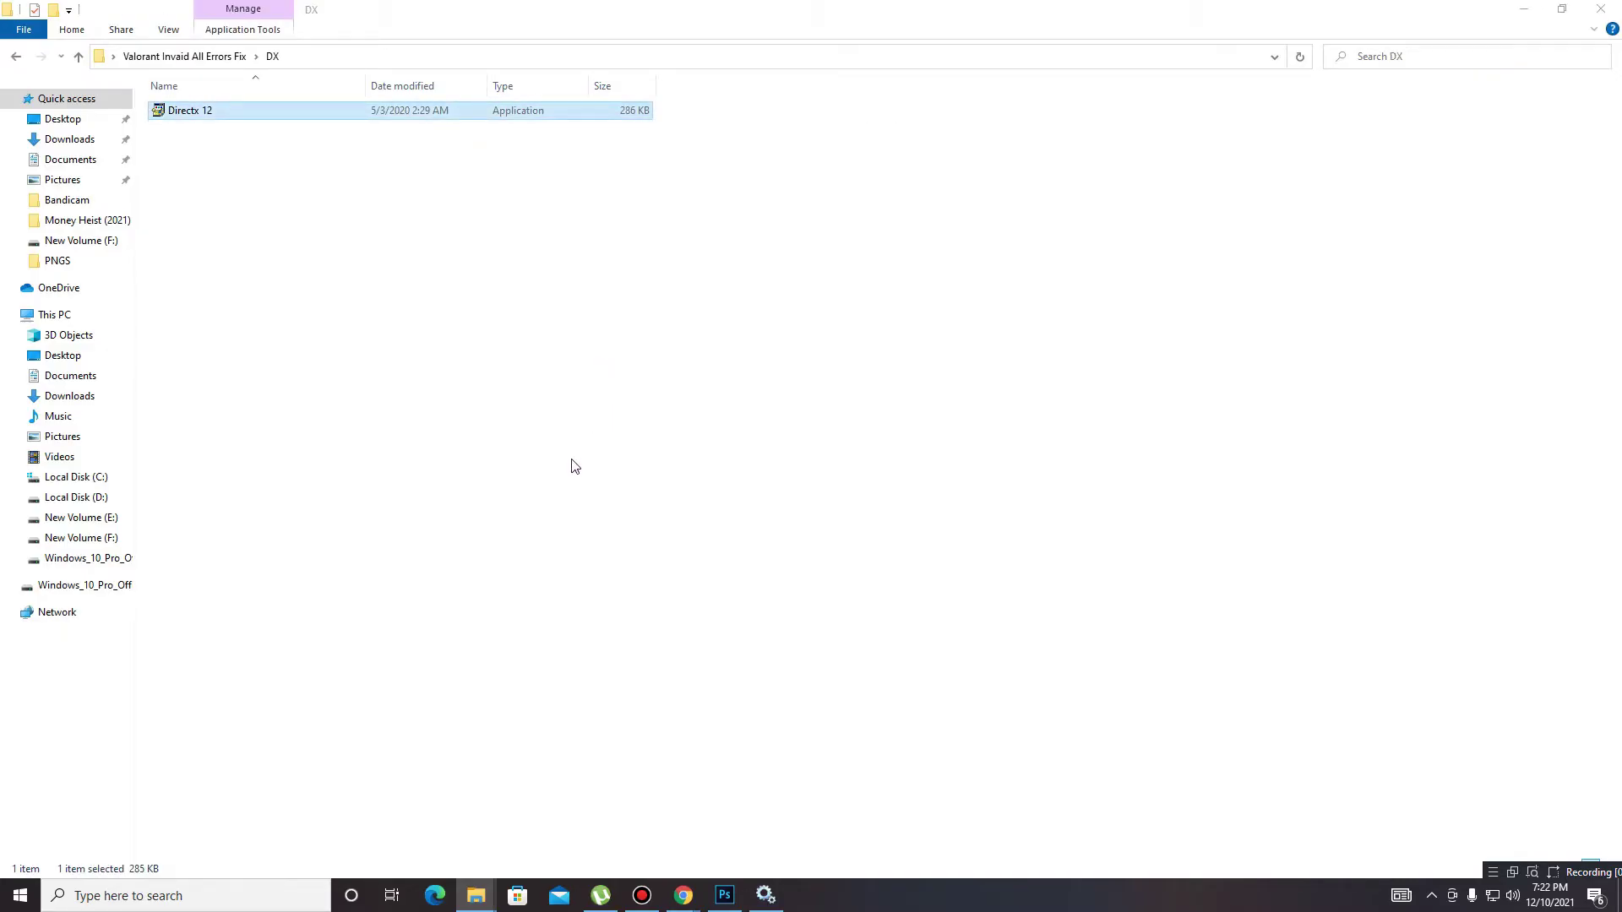
# Accept the DirectX licence, install without the Bing Bar, finish, and close the DX folder.
pyautogui.click(405, 442)
pyautogui.click(508, 502)
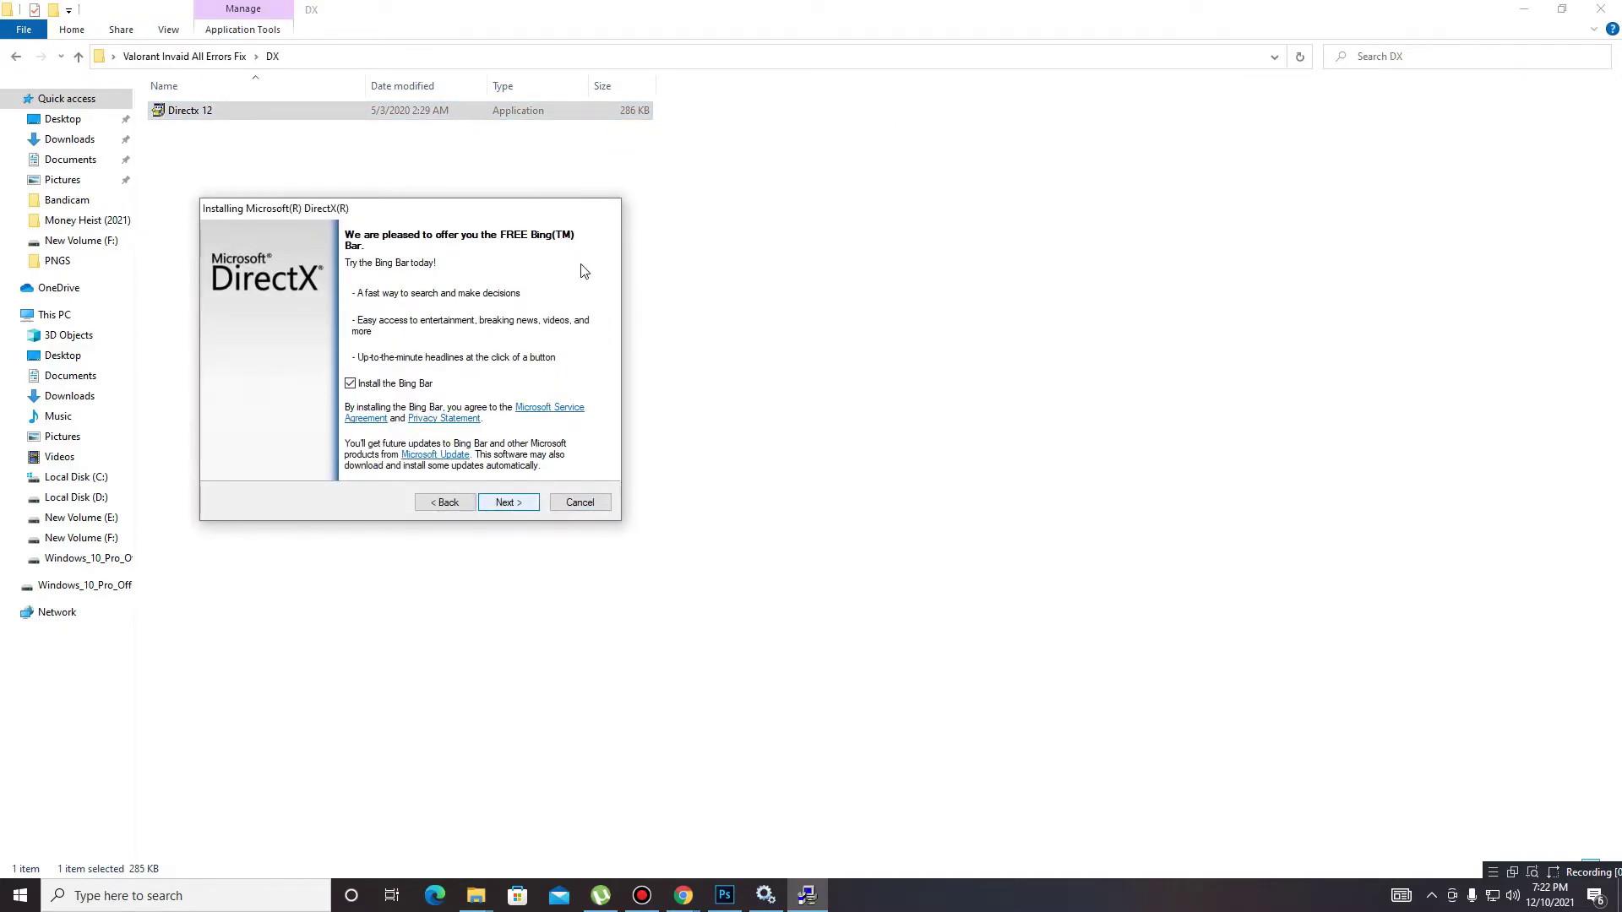
pyautogui.click(508, 502)
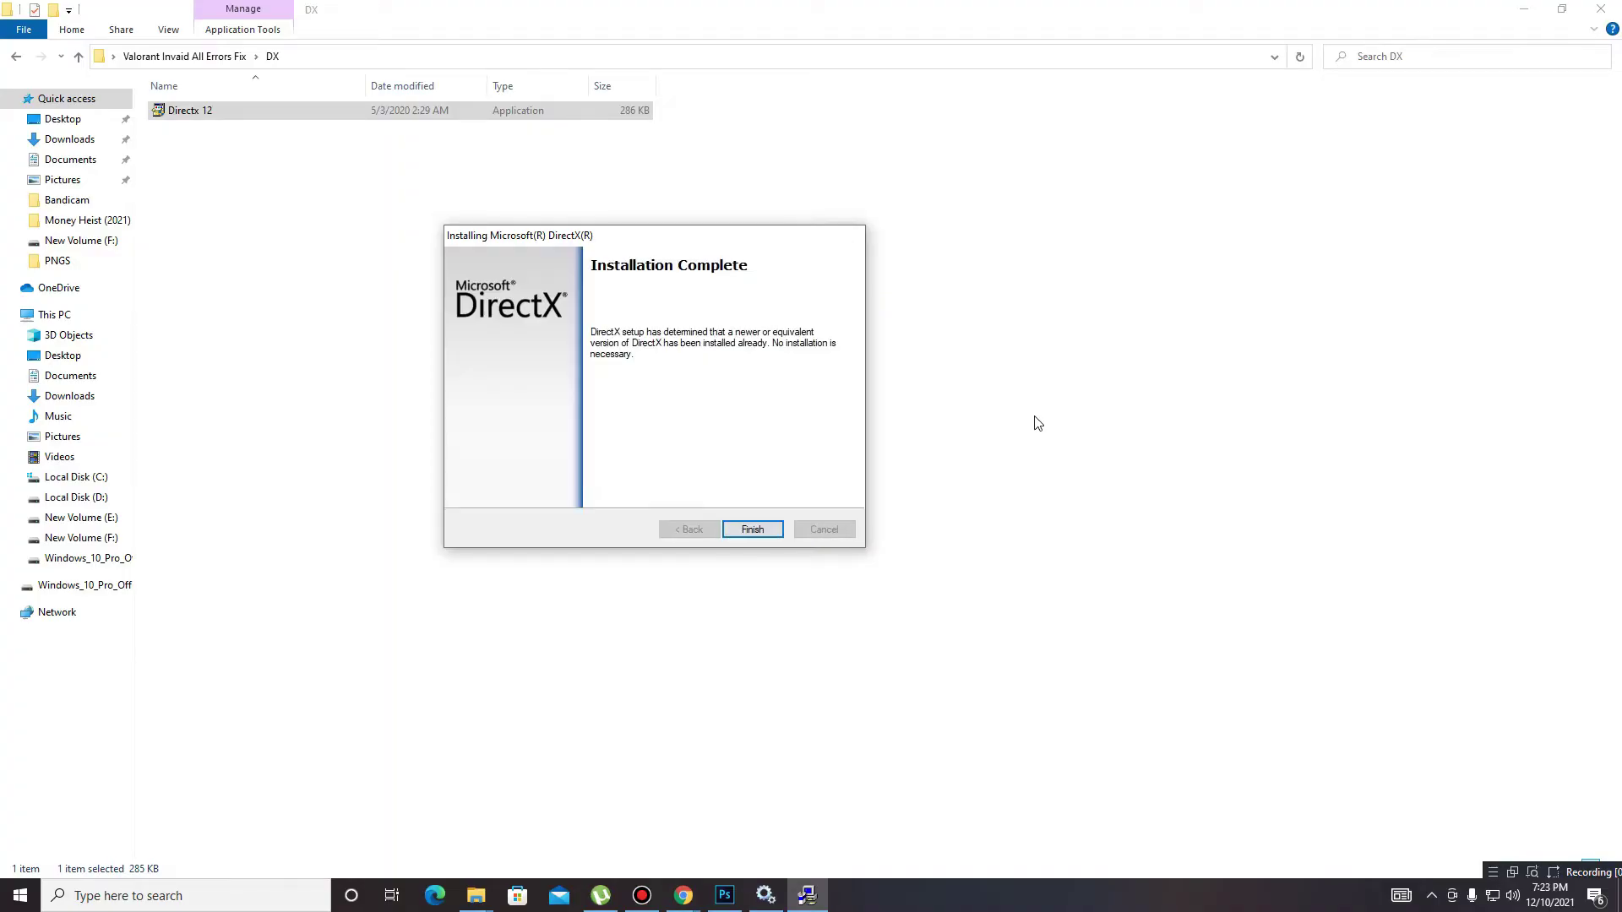
pyautogui.moveTo(642, 235); pyautogui.dragTo(691, 224)
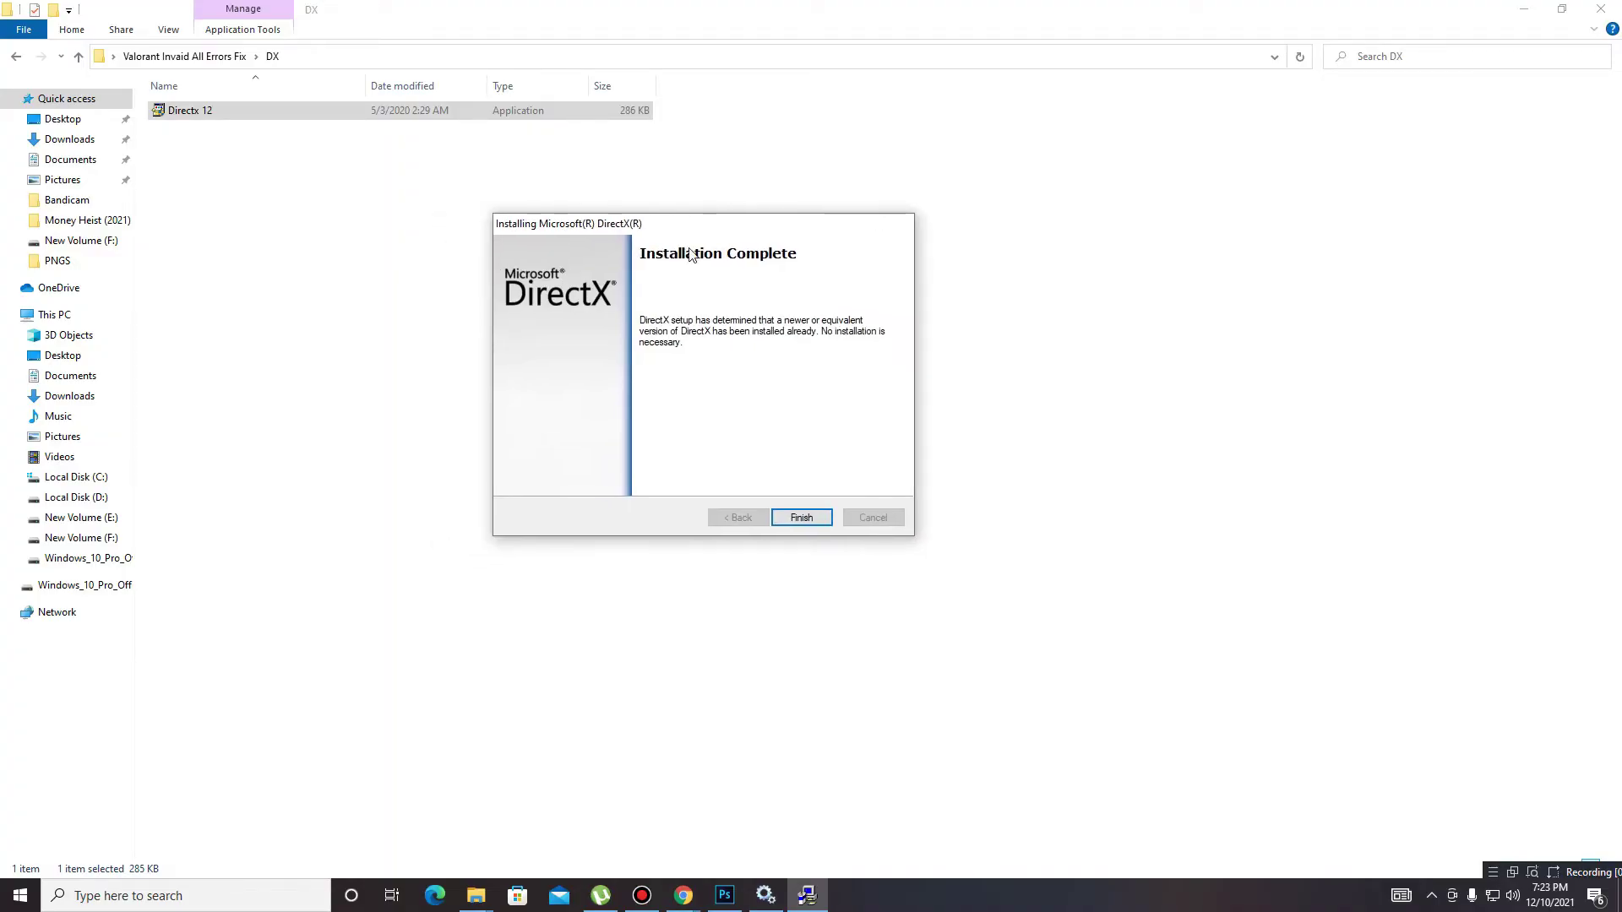
pyautogui.click(801, 518)
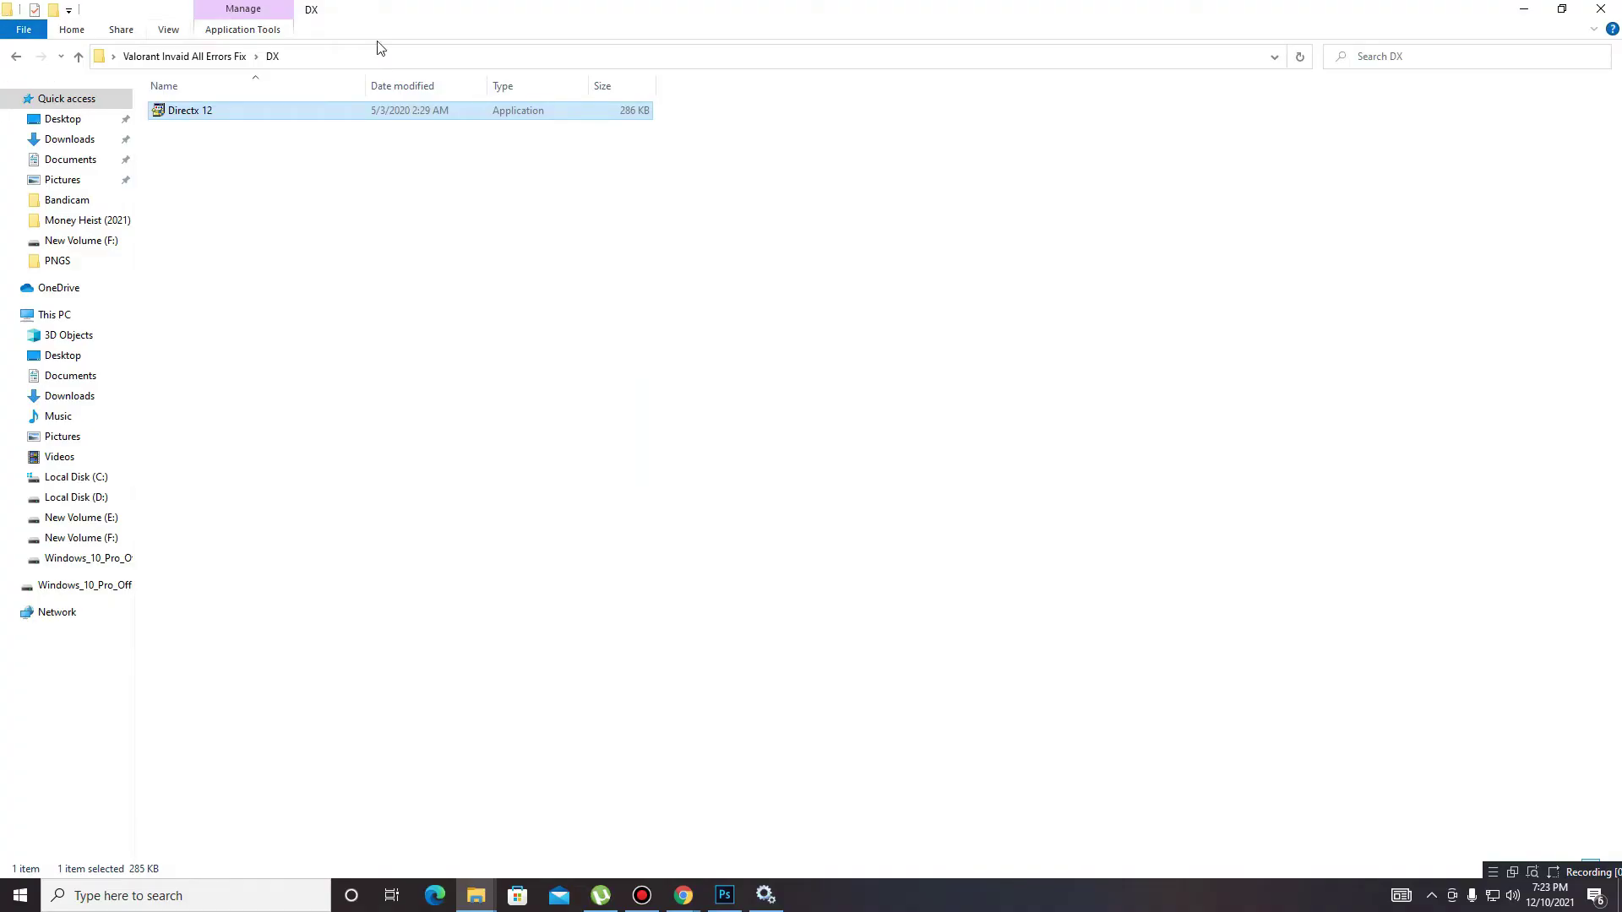
pyautogui.click(1601, 9)
pyautogui.rightClick(740, 277)
# Refresh the desktop, then delete everything in %temp%, skipping items still in use.
pyautogui.click(819, 353)
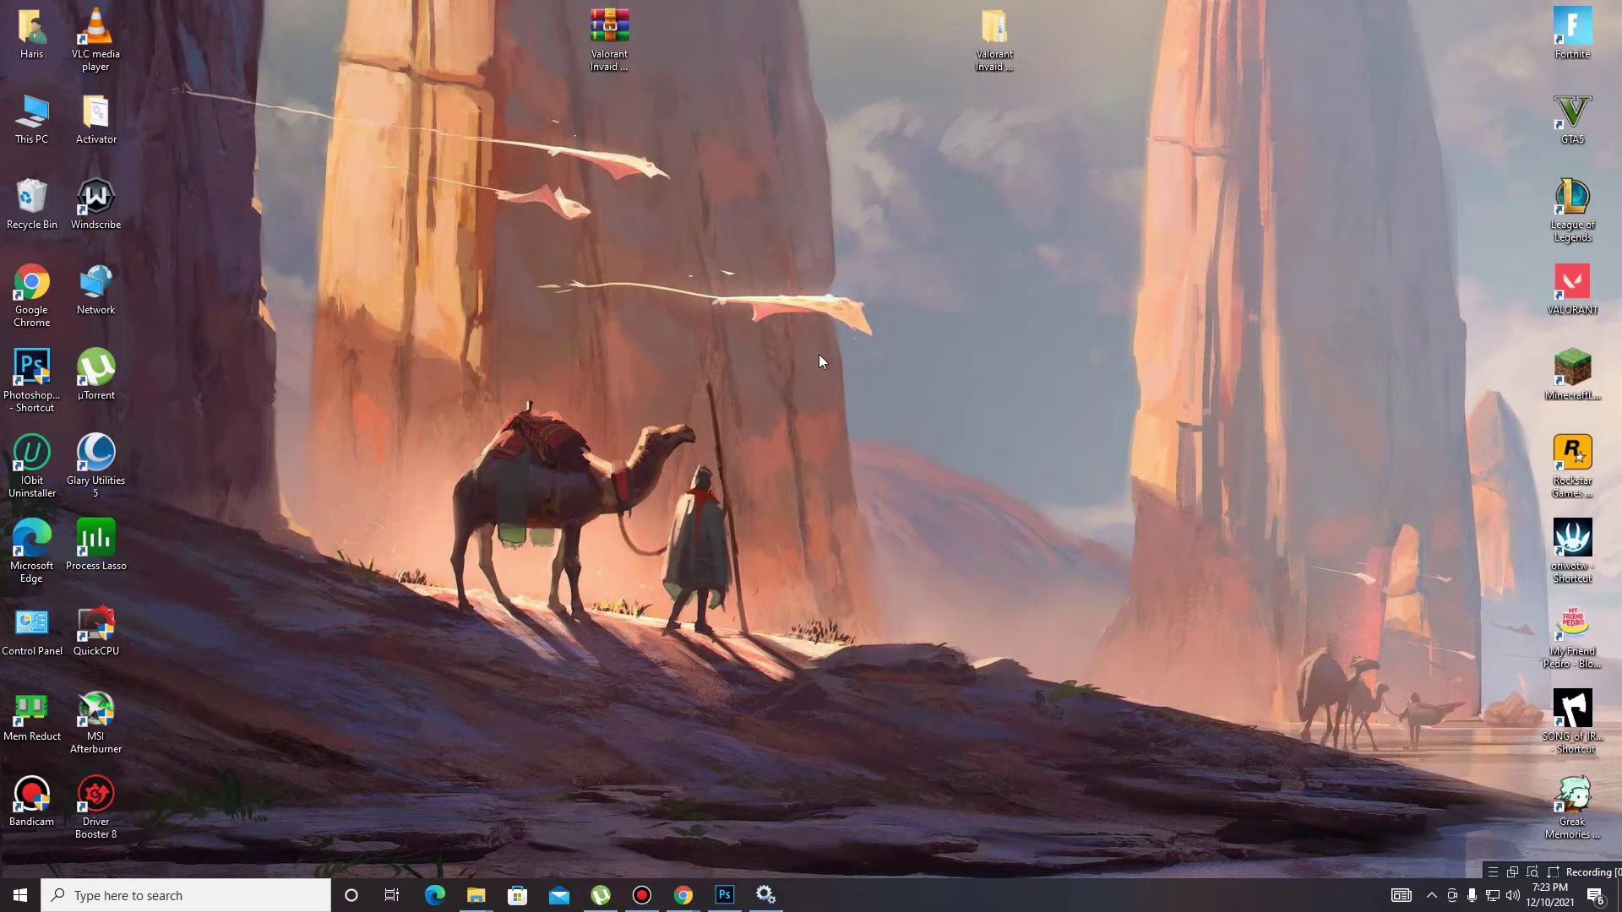
pyautogui.press('super+r')
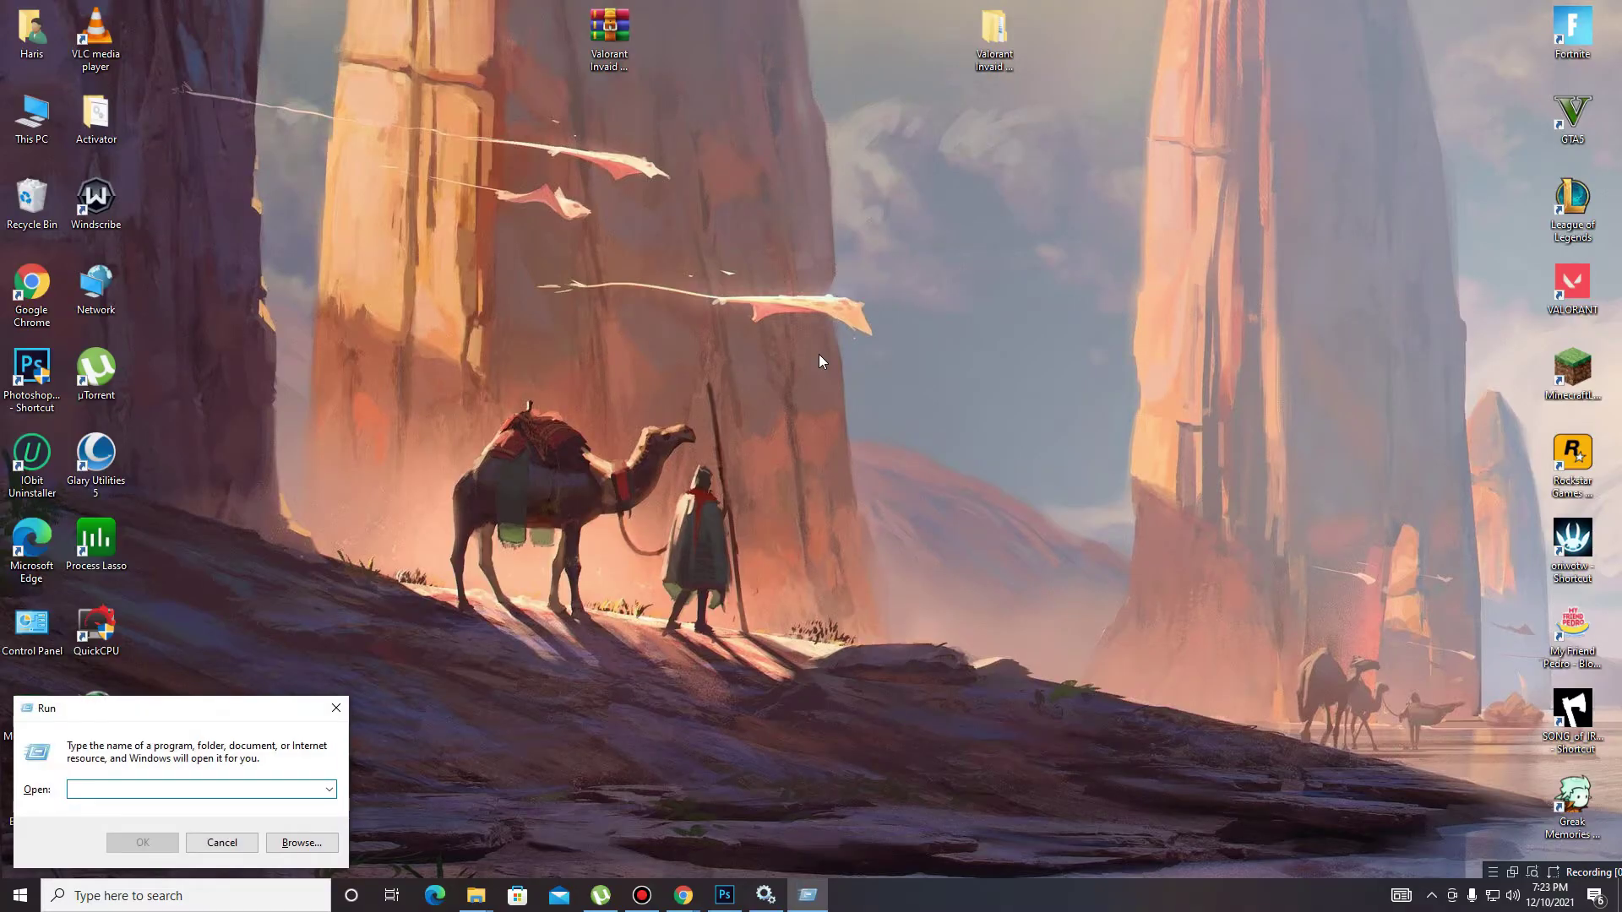
pyautogui.write('%tem')
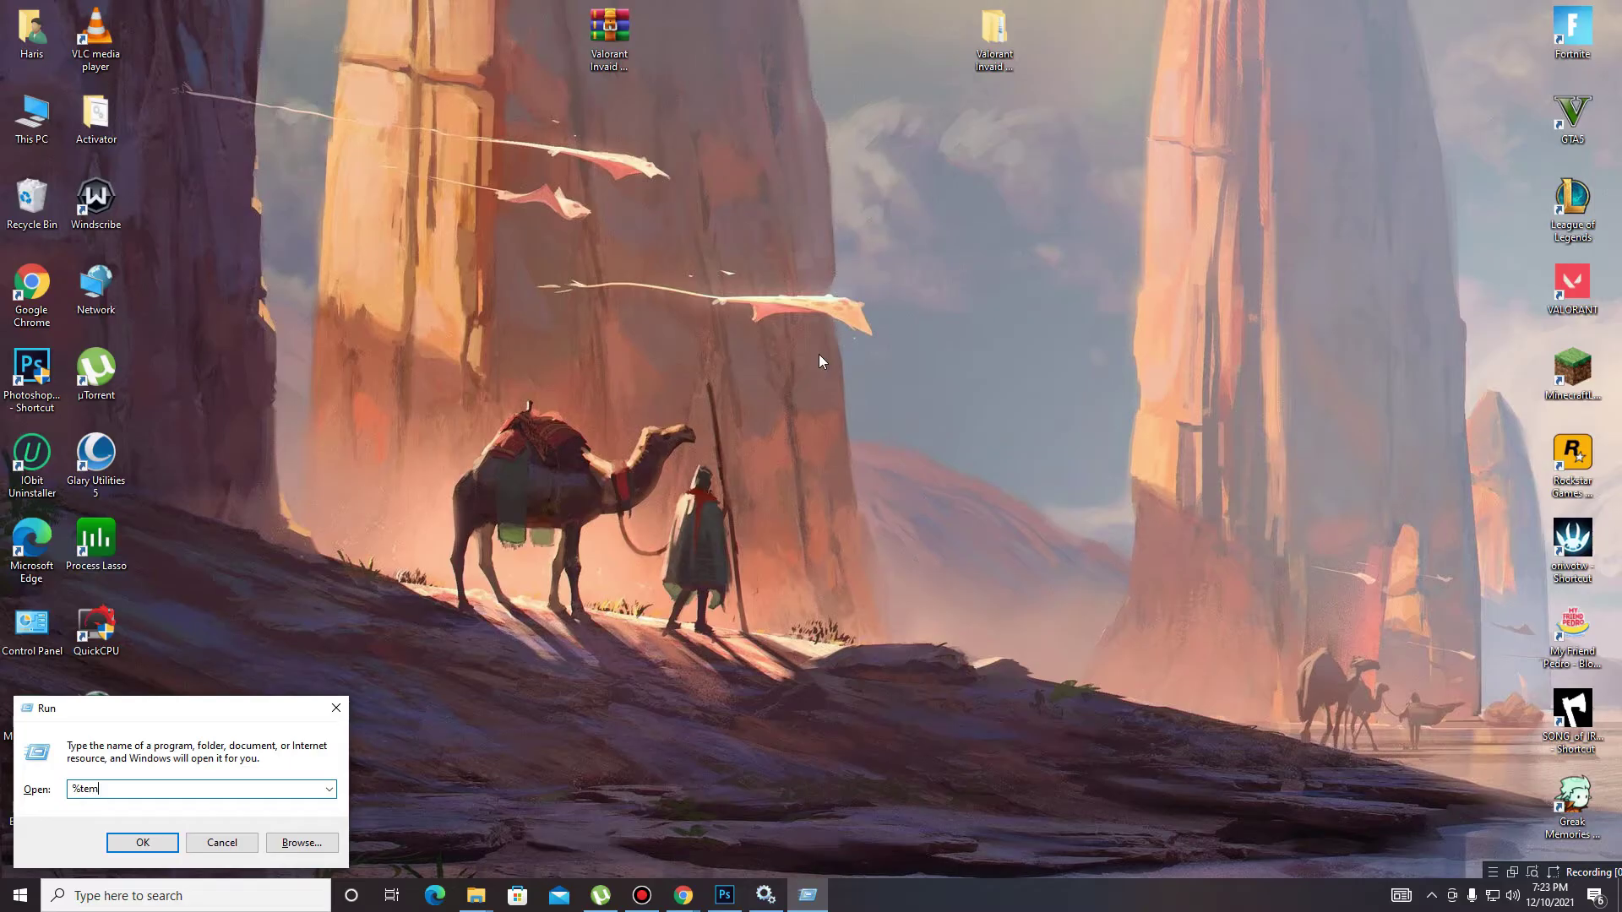
pyautogui.write('p%')
pyautogui.click(142, 842)
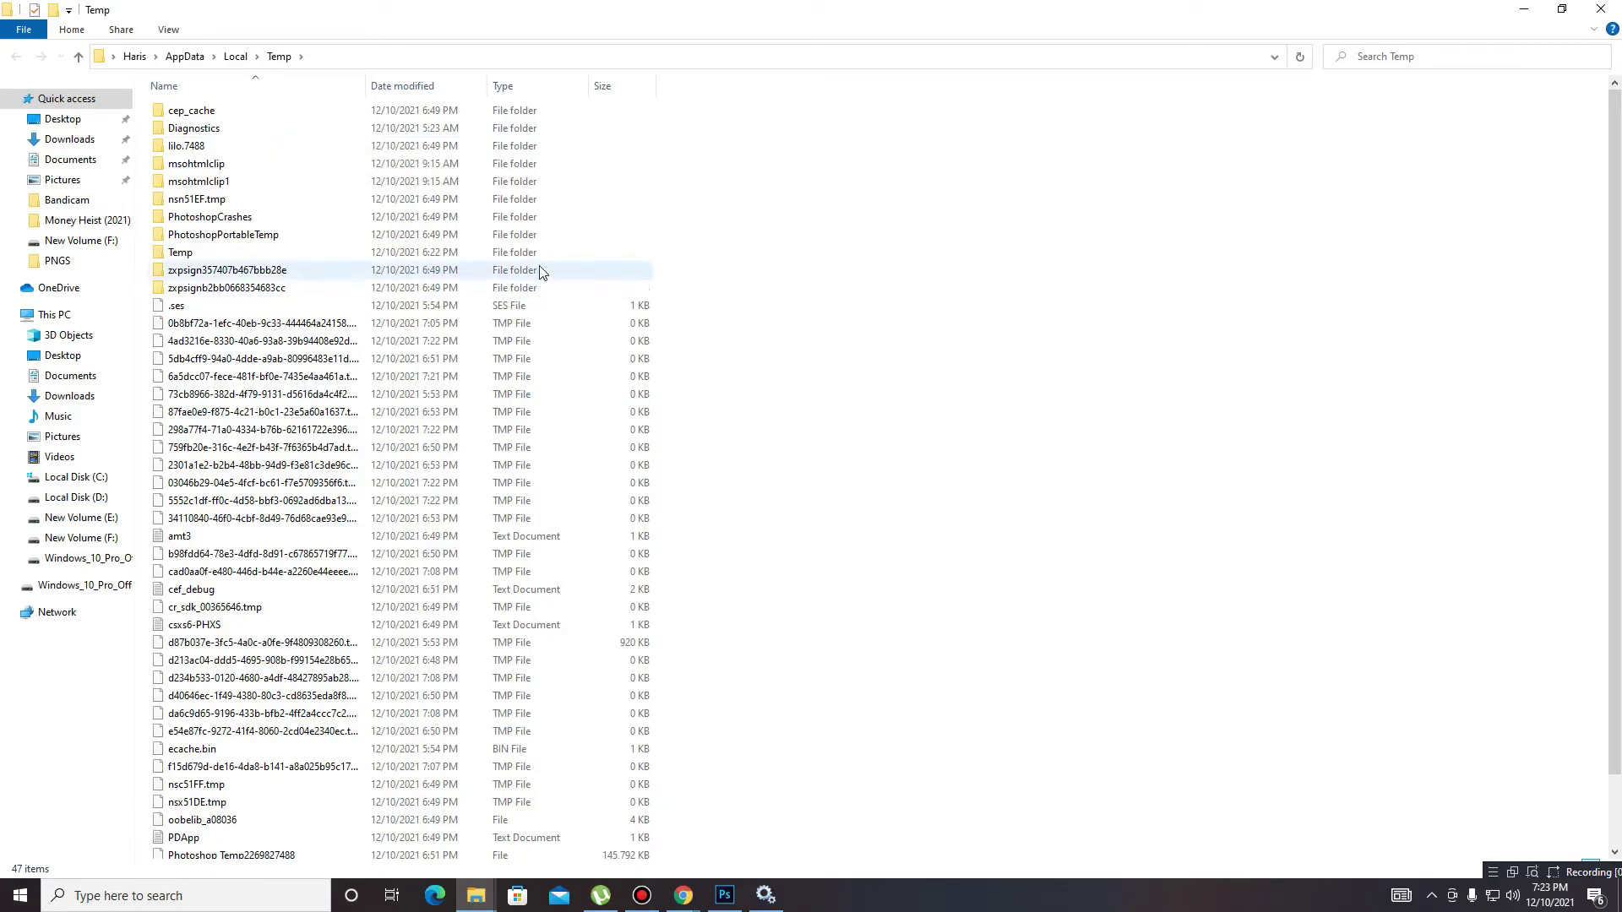
pyautogui.hotkey('ctrl', 'a')
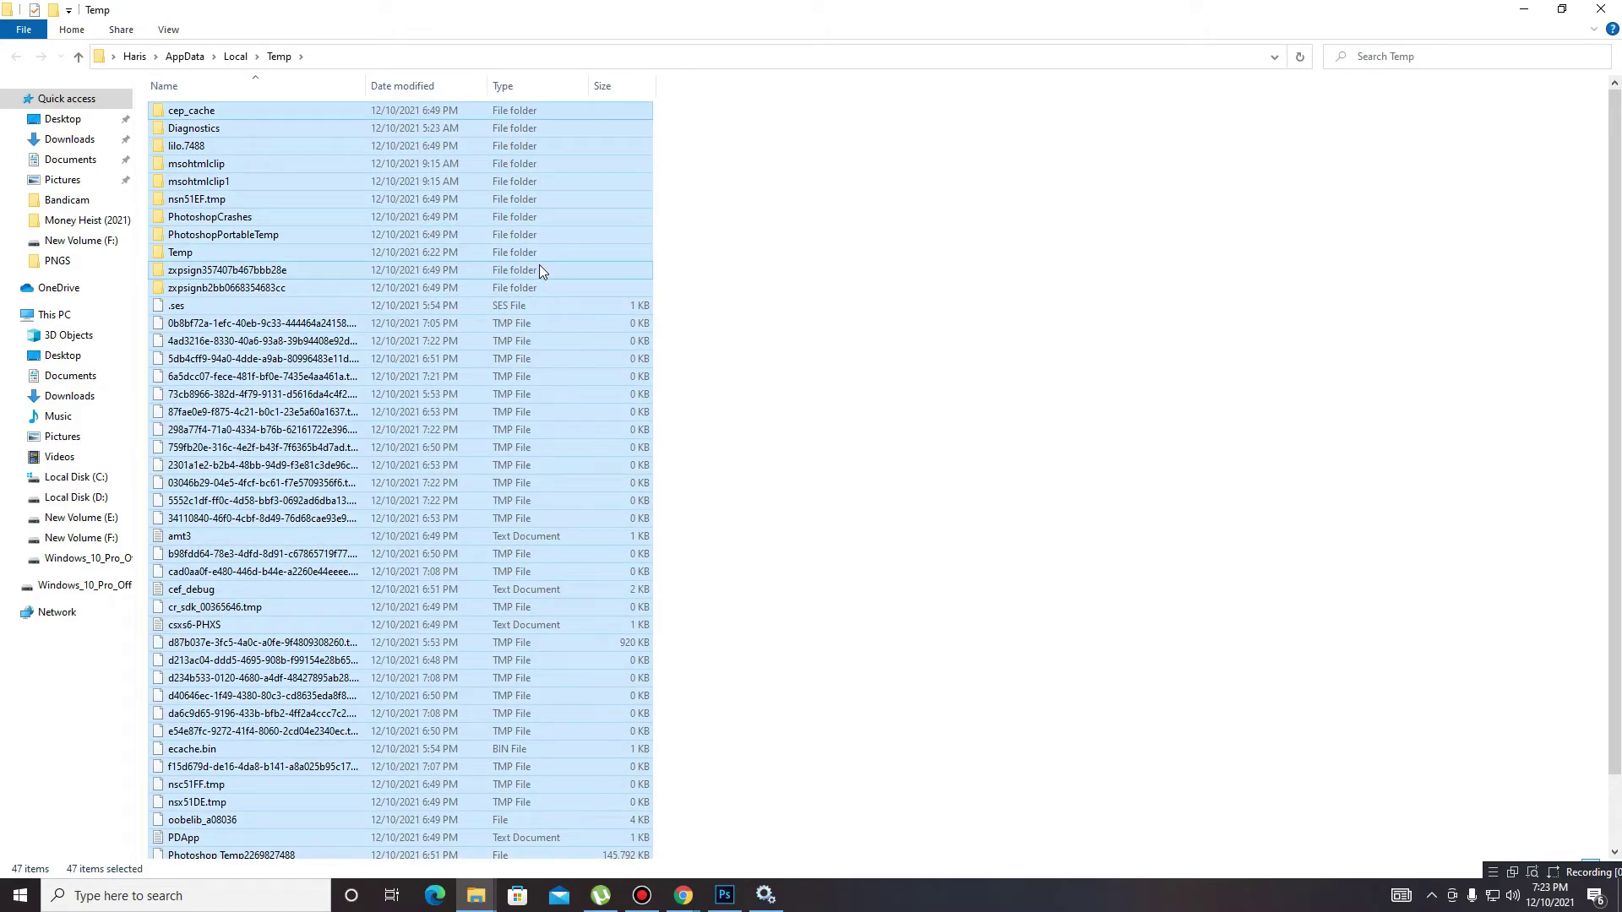
pyautogui.press('Delete')
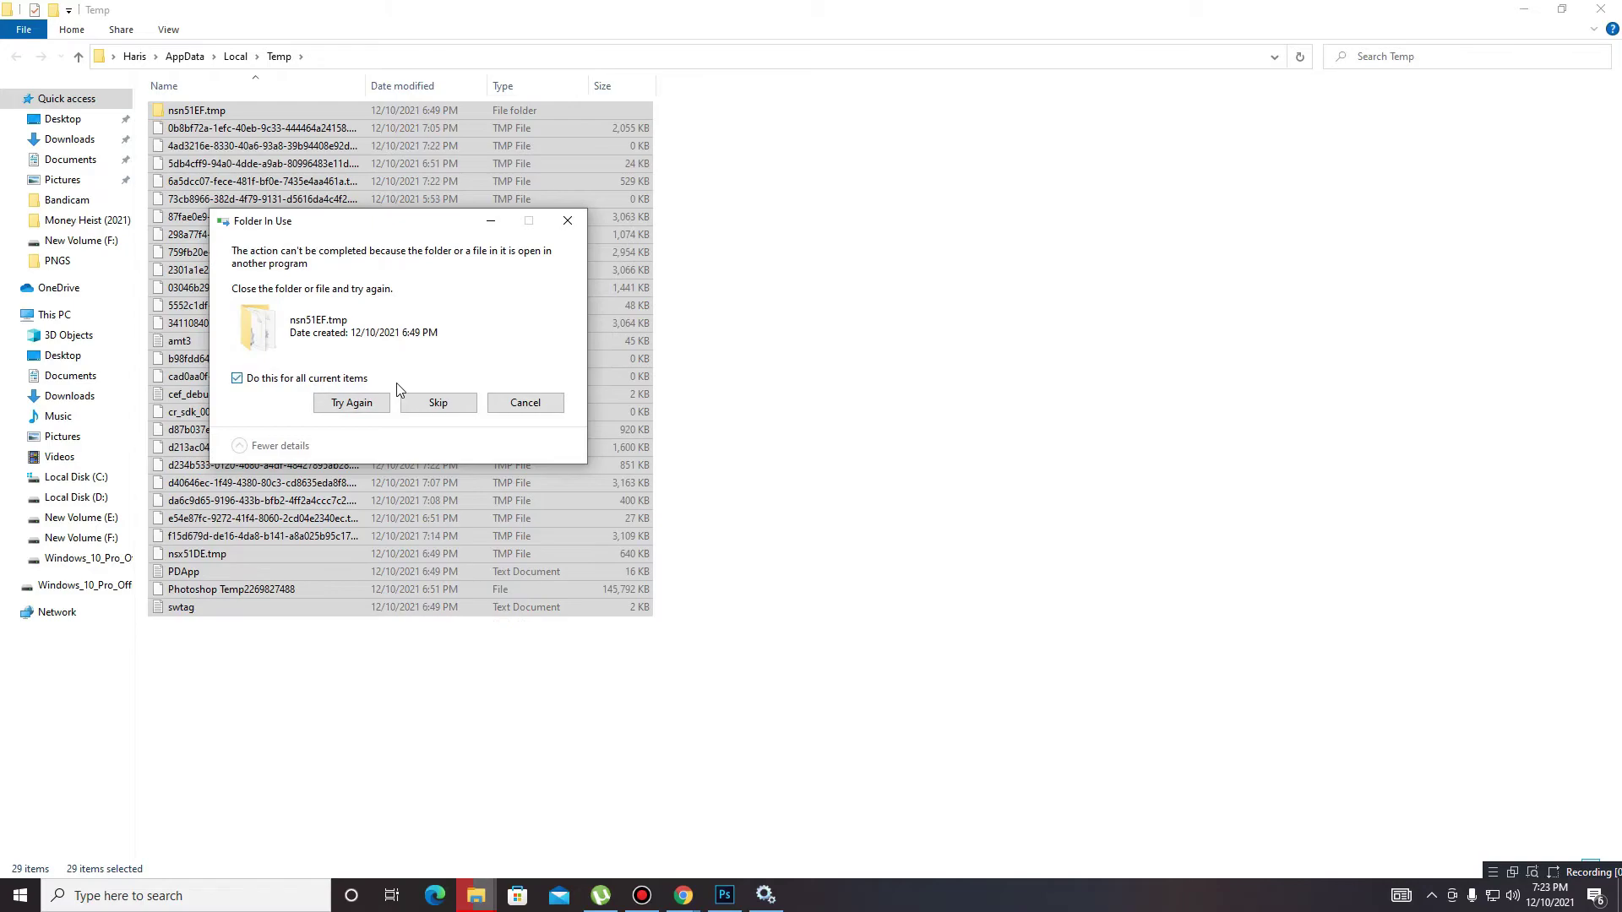
pyautogui.click(435, 403)
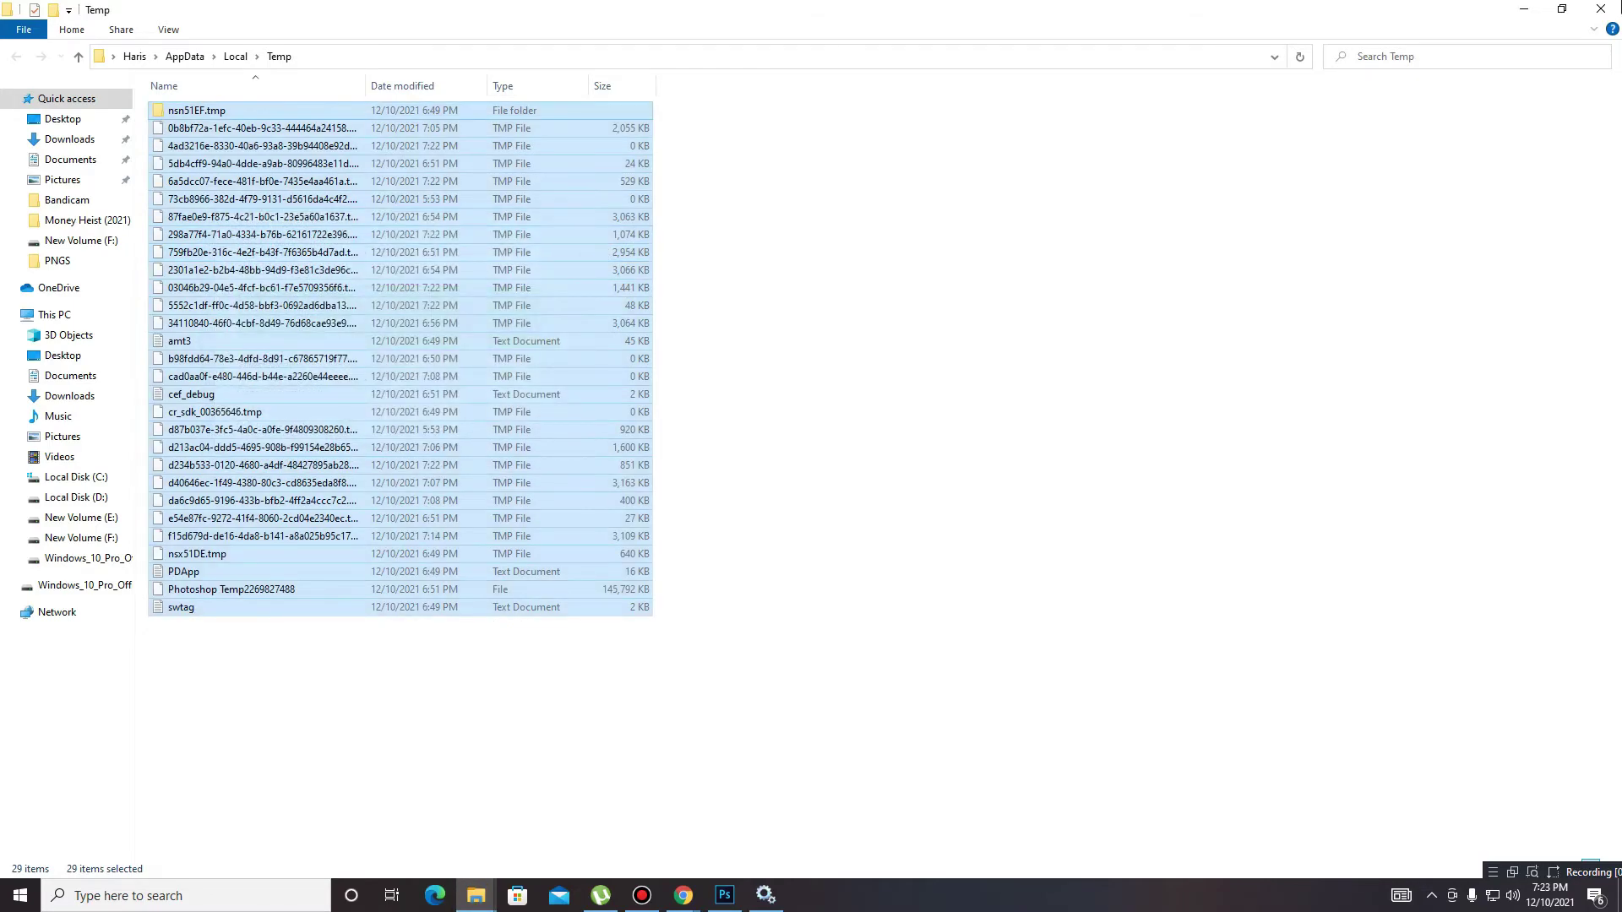
pyautogui.click(1600, 8)
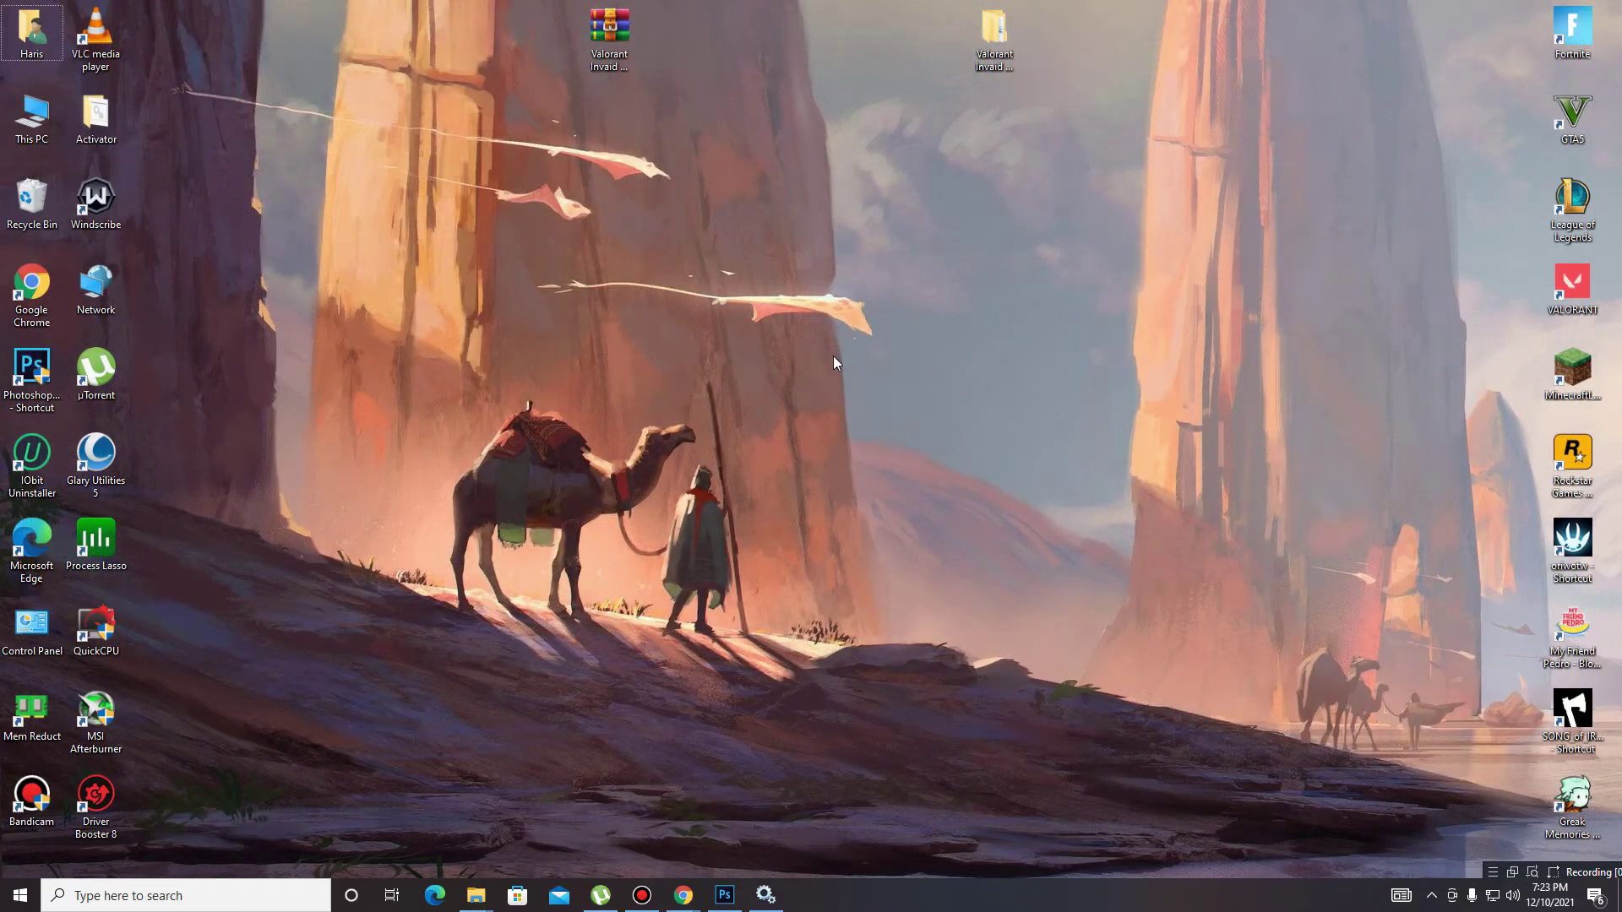
# Run 'prefetch' and delete all Prefetch files, skipping the in-use ones, then close it.
pyautogui.press('super+r')
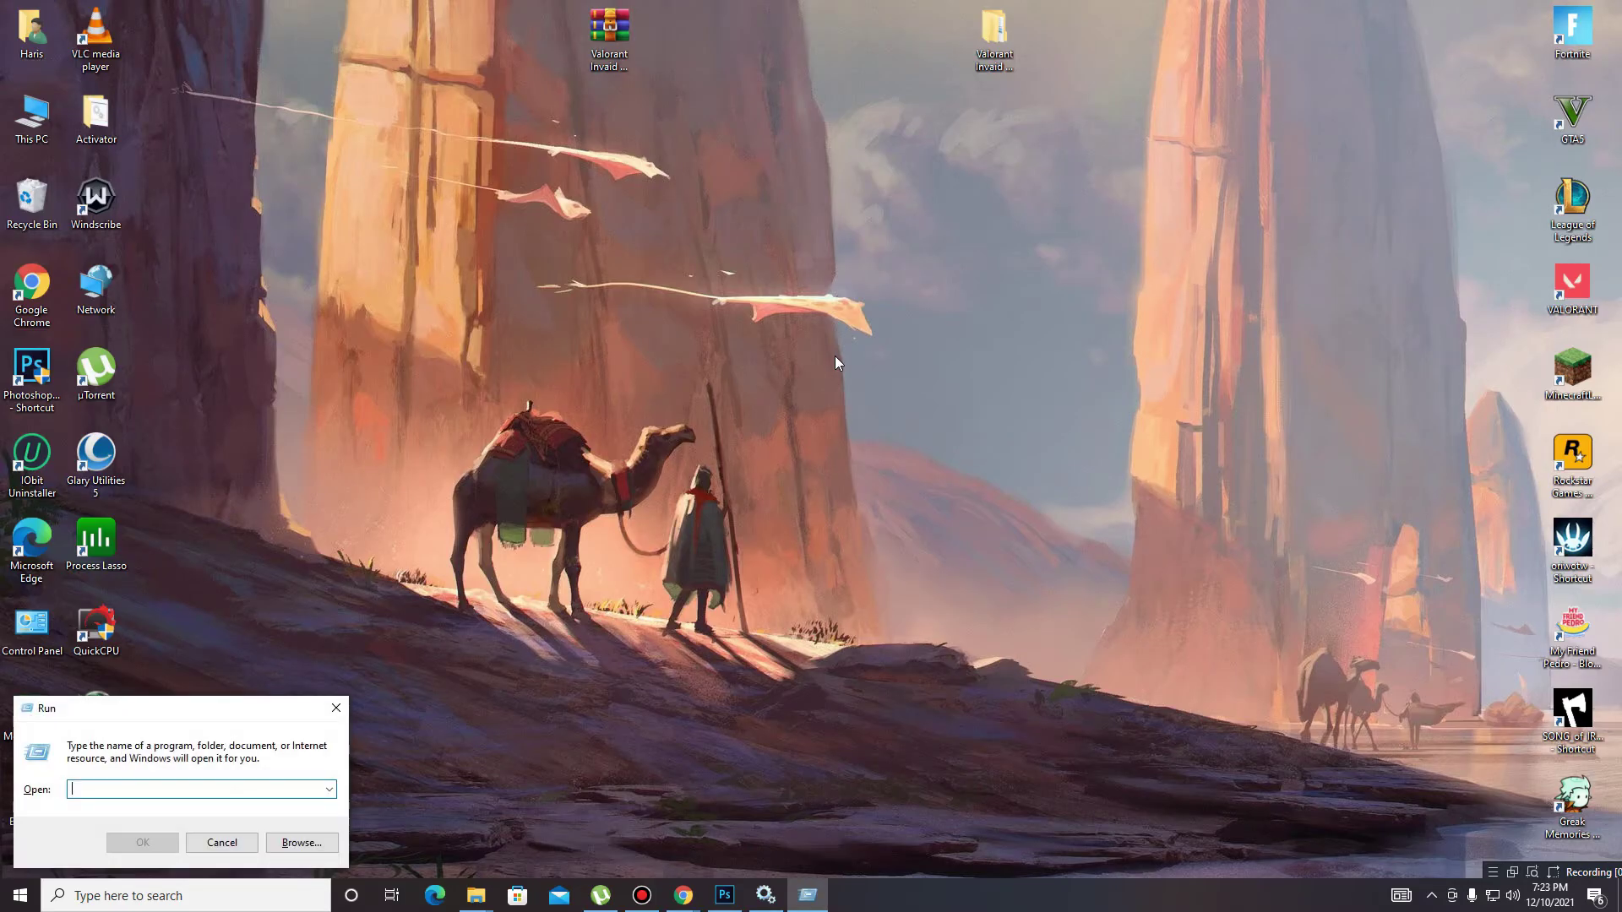
pyautogui.write('prefe')
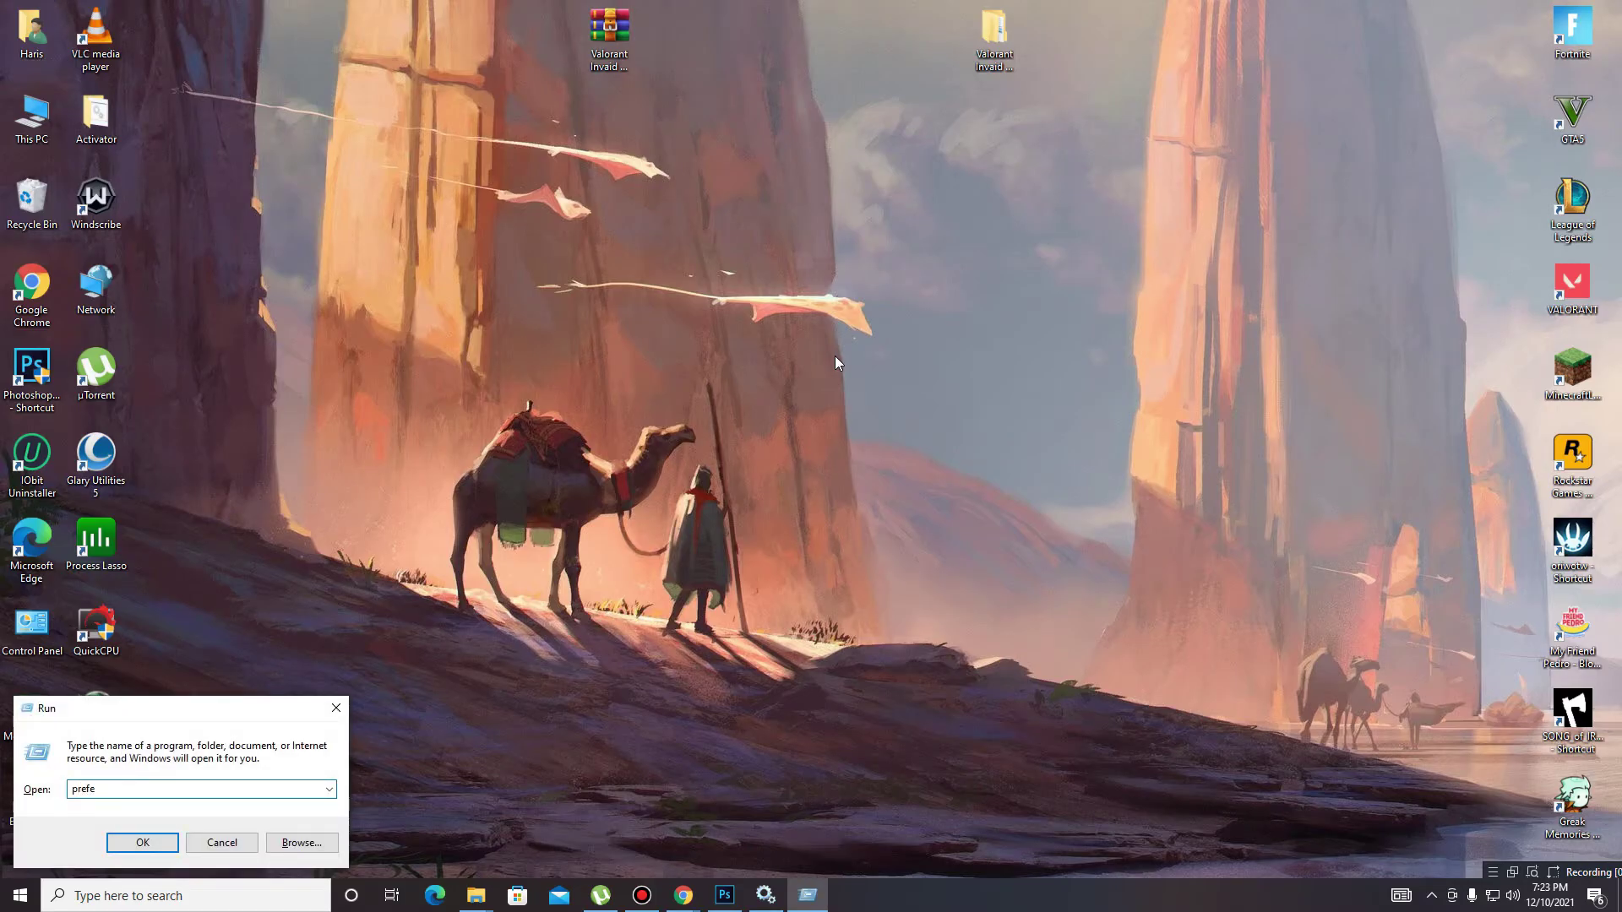
pyautogui.write('tch')
pyautogui.press('Return')
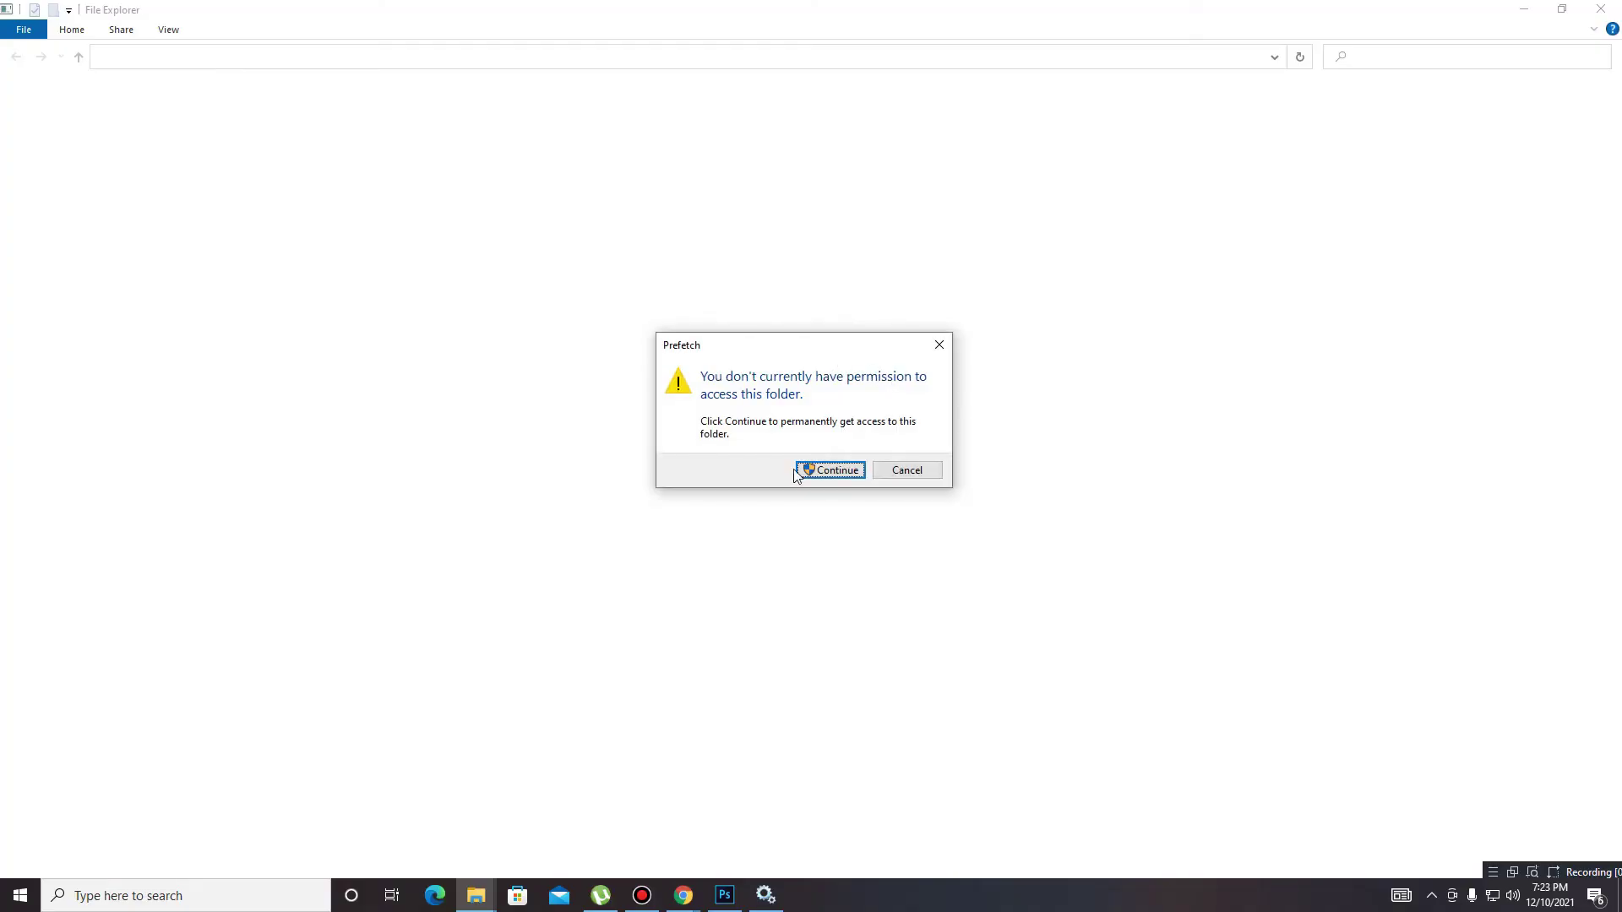
pyautogui.click(807, 471)
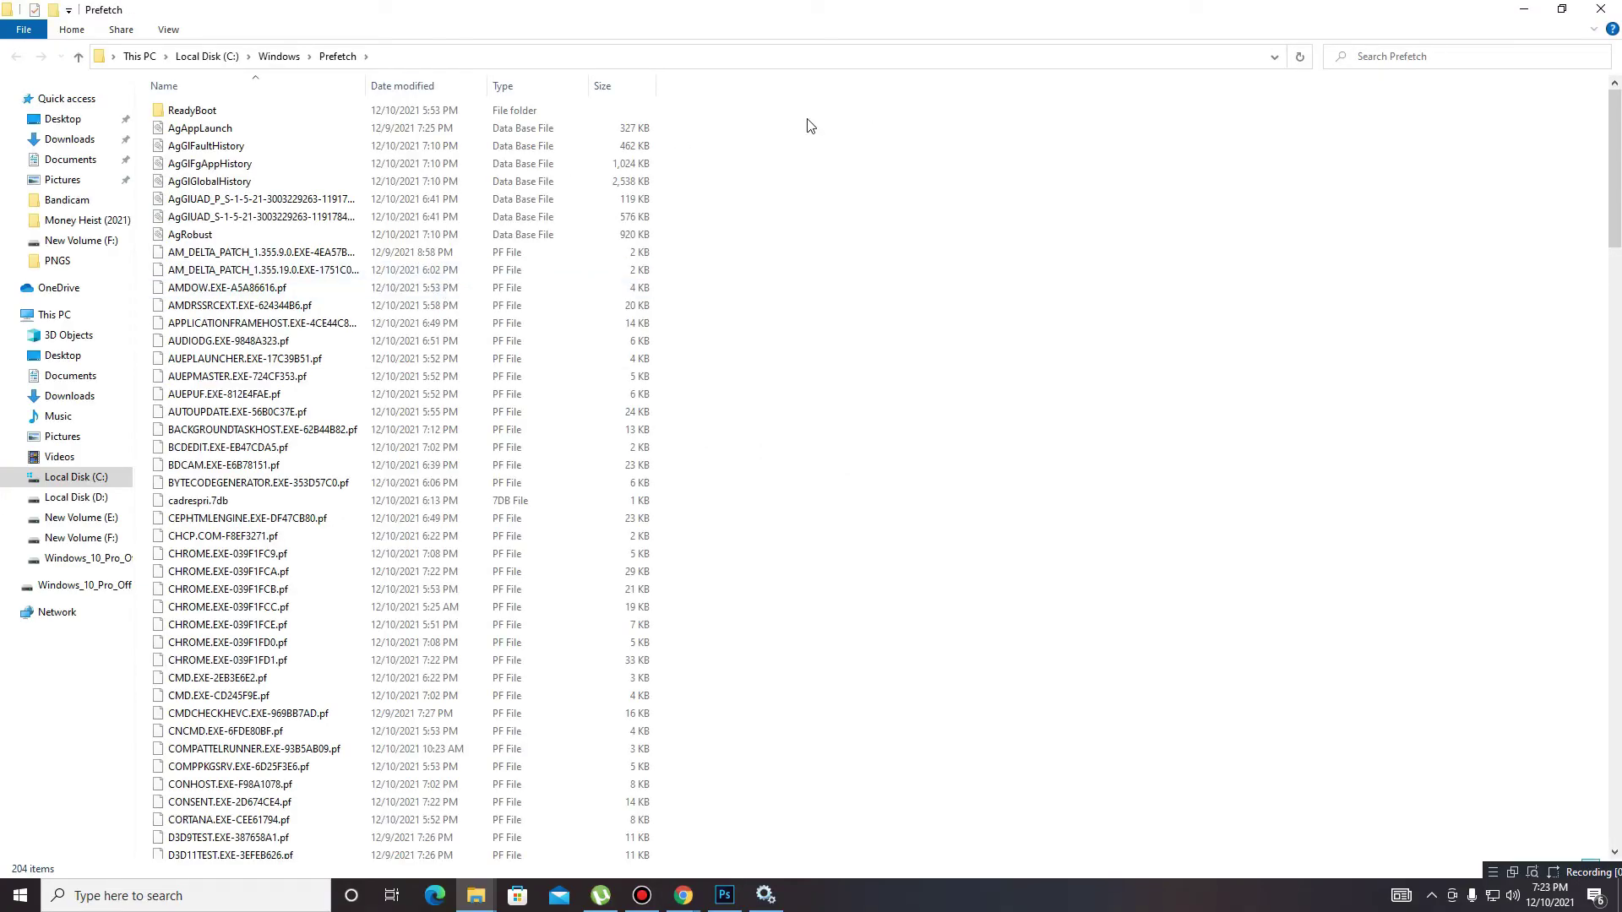
pyautogui.hotkey('ctrl', 'a')
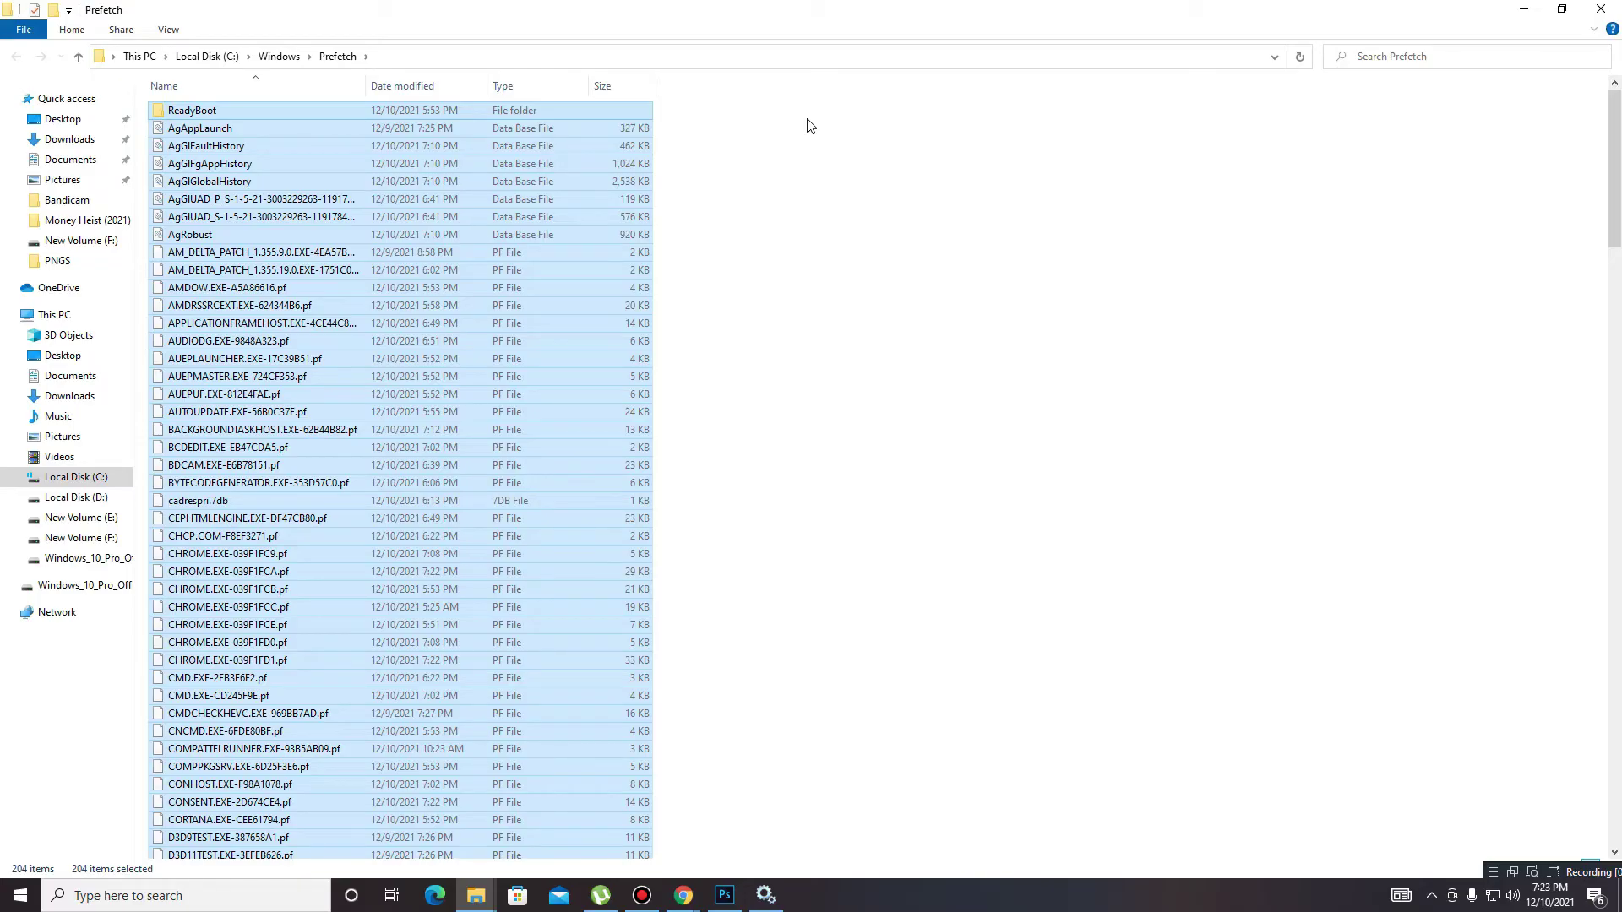
pyautogui.press('Delete')
pyautogui.click(850, 390)
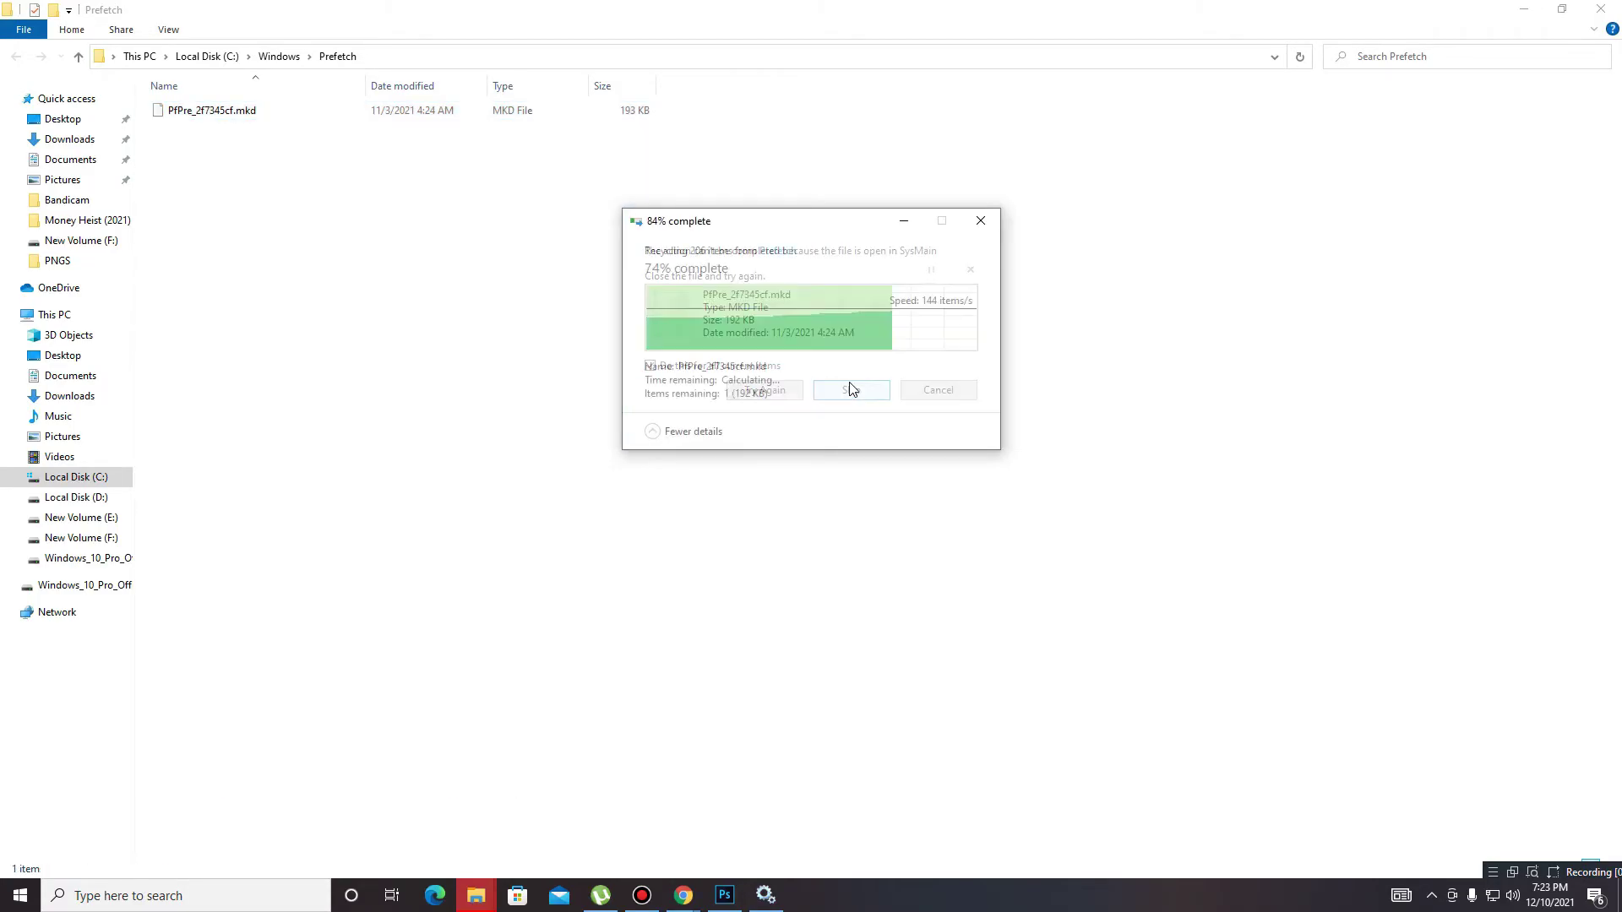
pyautogui.click(1611, 10)
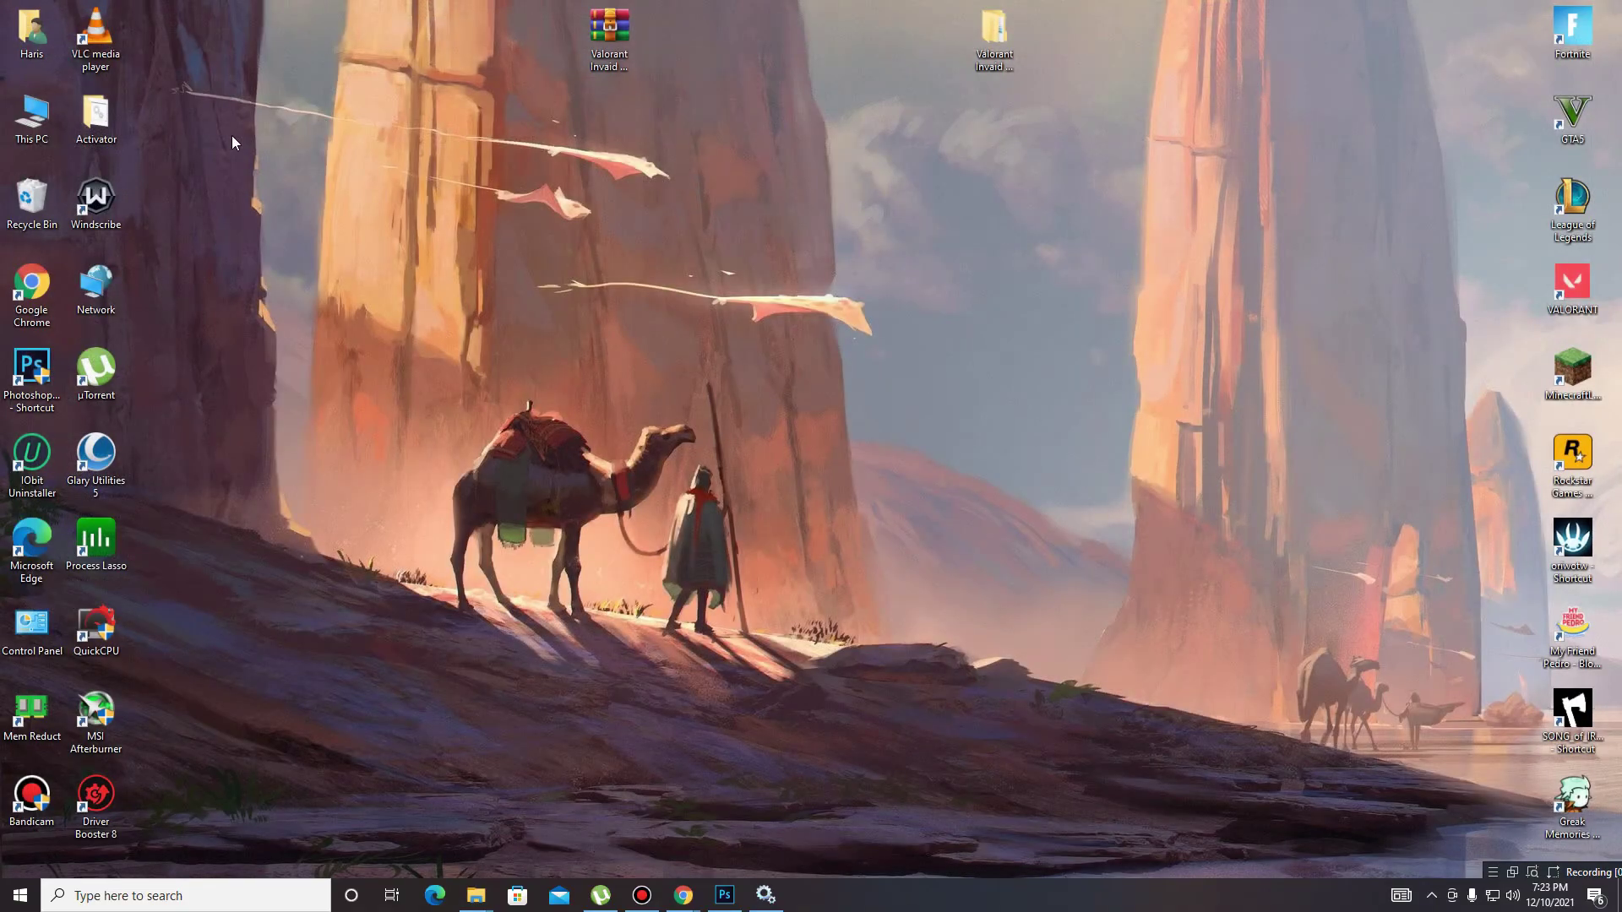